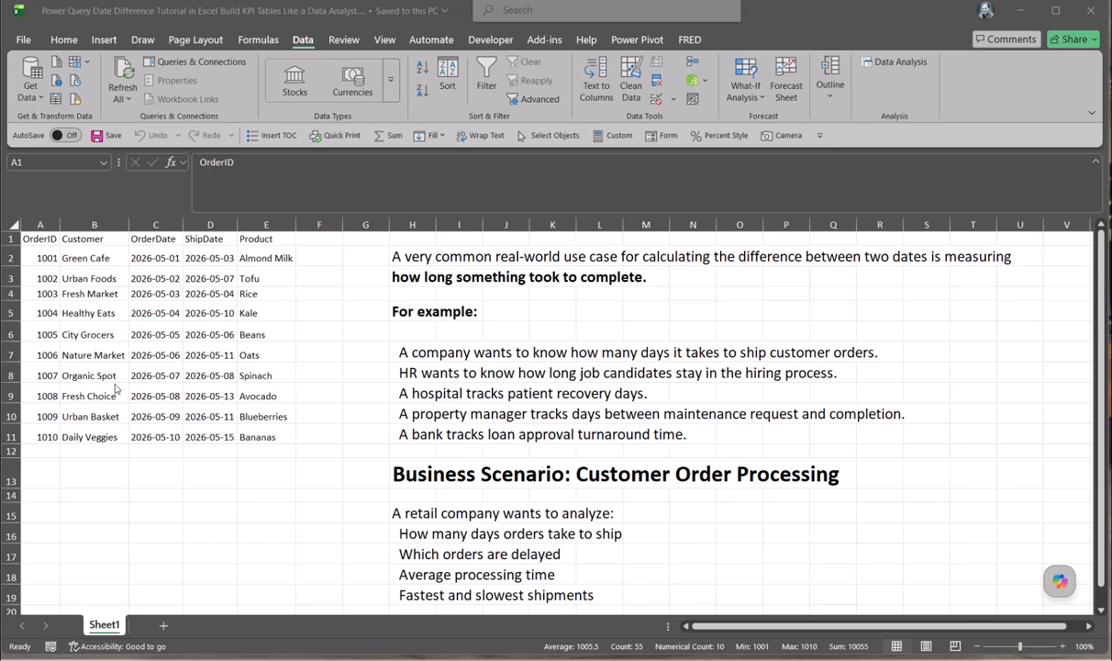
- Select the 10-order data block A1:E11, headers included, with Ctrl+A
key(ctrl+a)
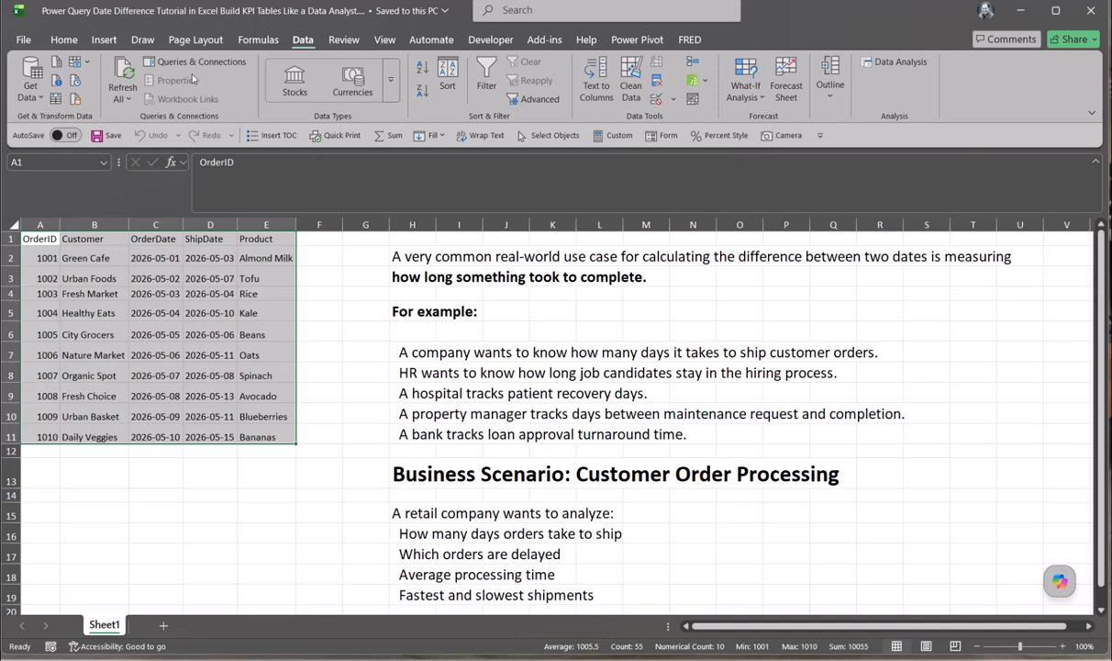
- Load the order range into Power Query as a headed table and name the query Orders
click(57, 101)
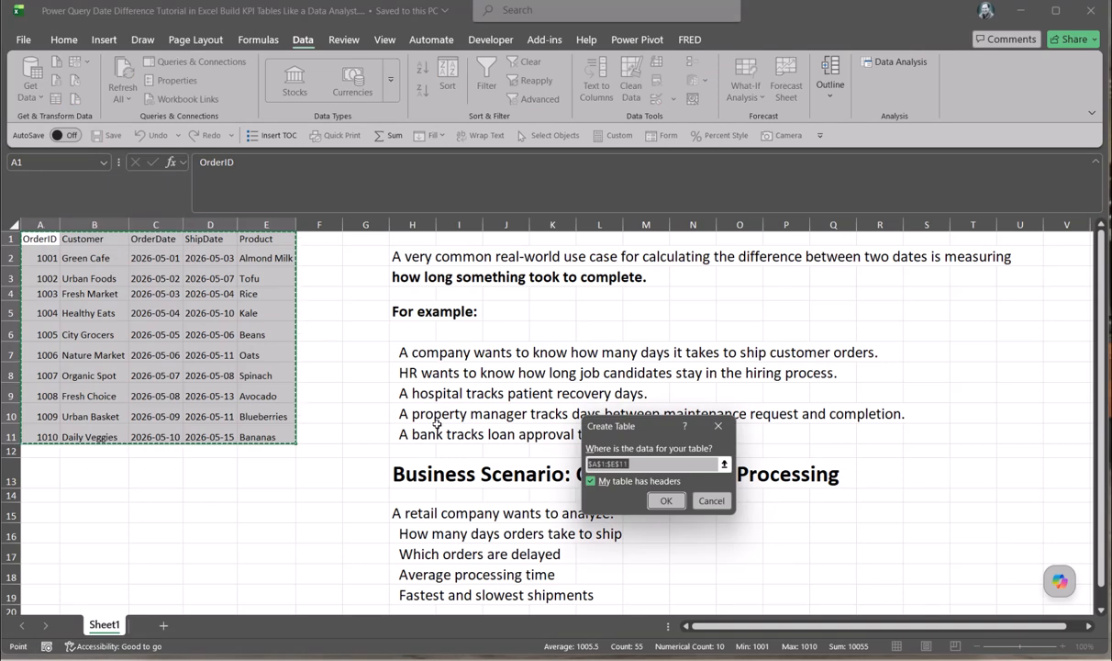
click(663, 501)
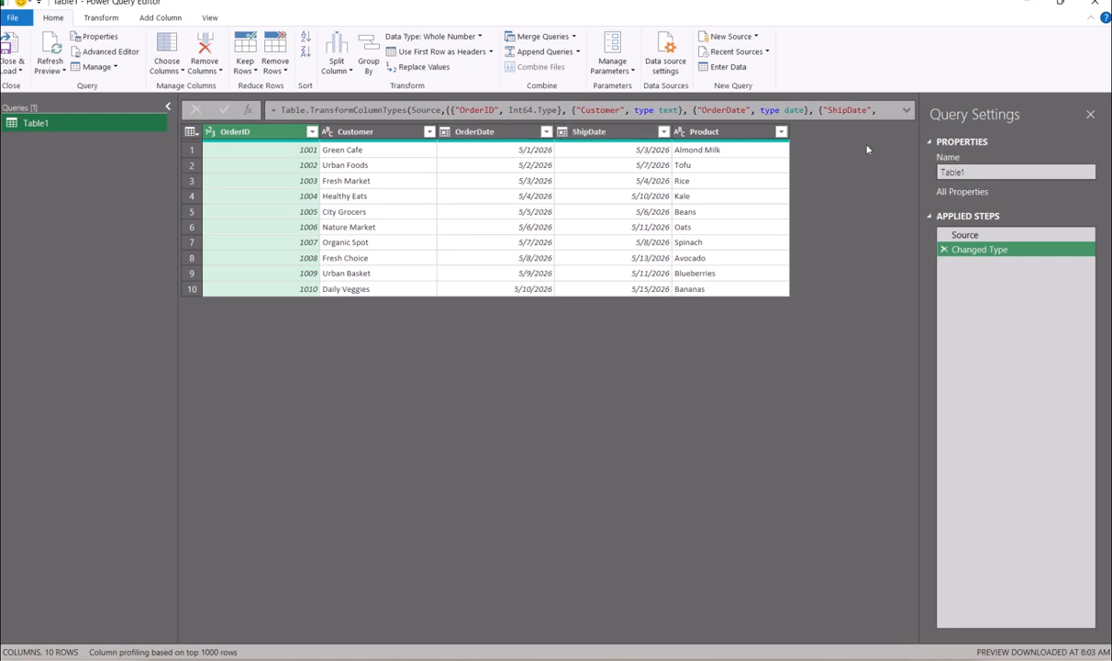
double_click(954, 172)
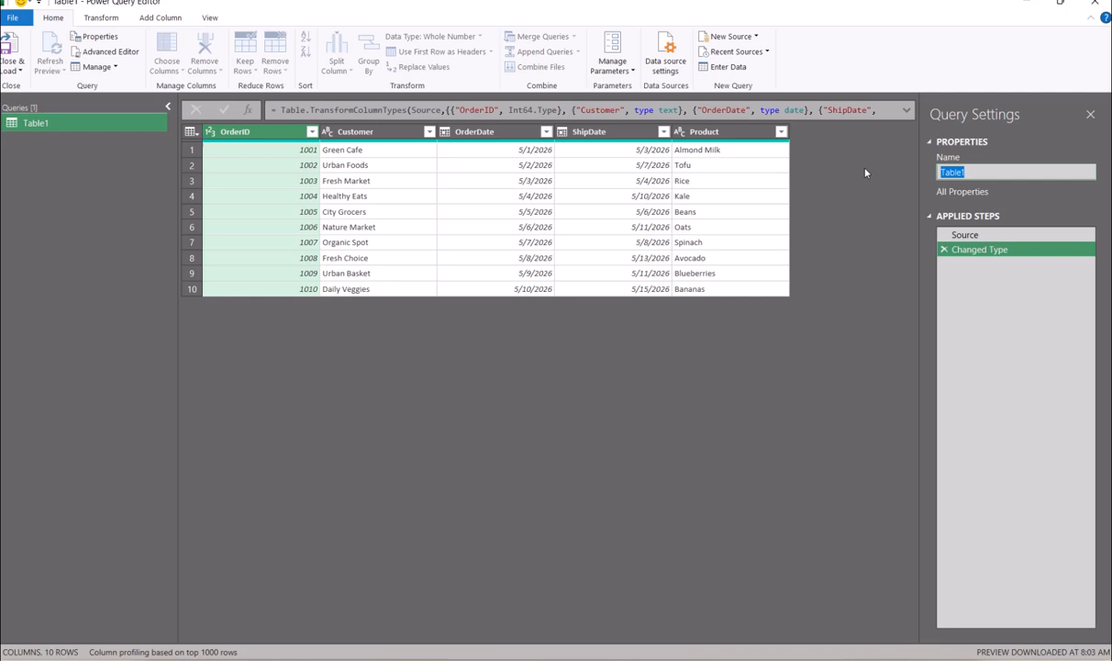
text(Orders)
key(Return)
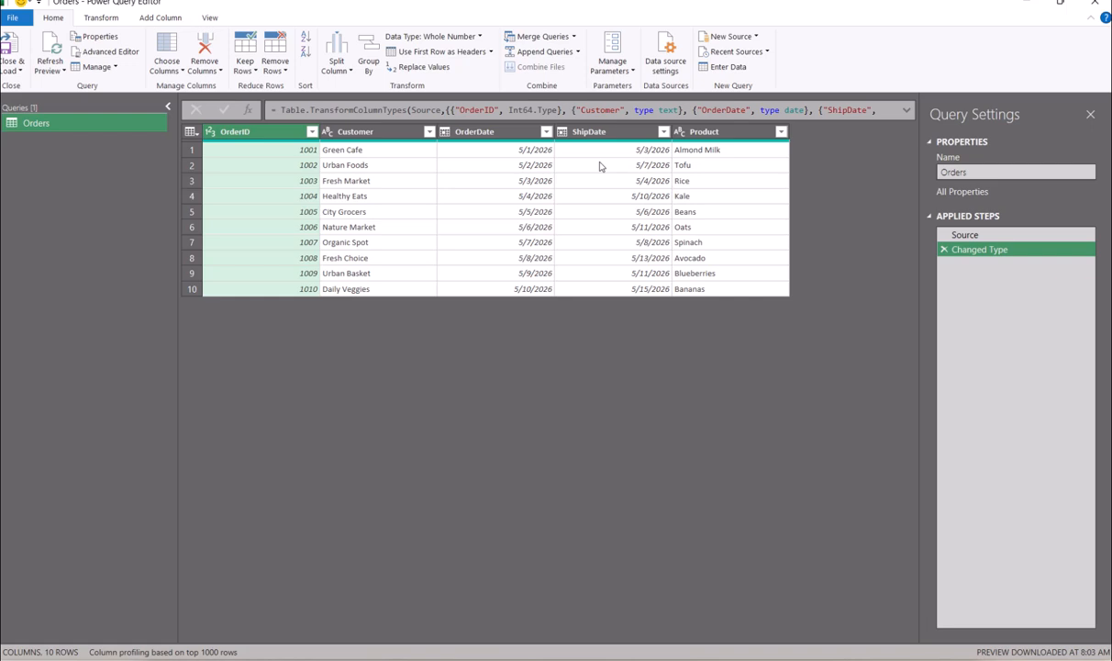
- With ShipDate and OrderDate selected, add a Subtract Days column of days between them
click(625, 136)
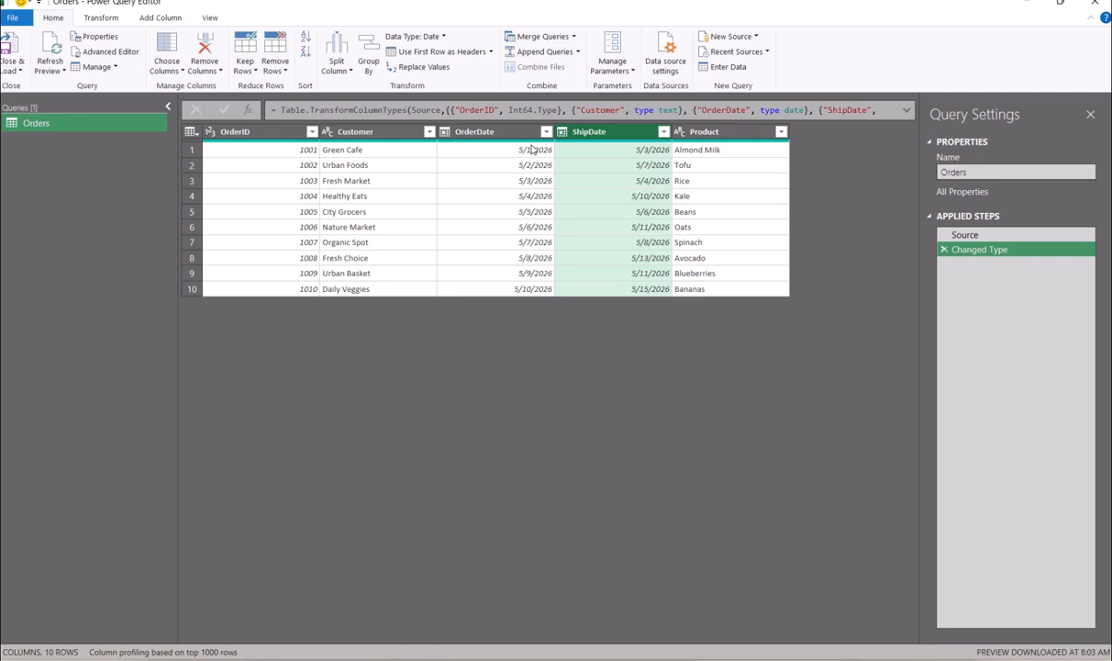
ctrl+click(491, 134)
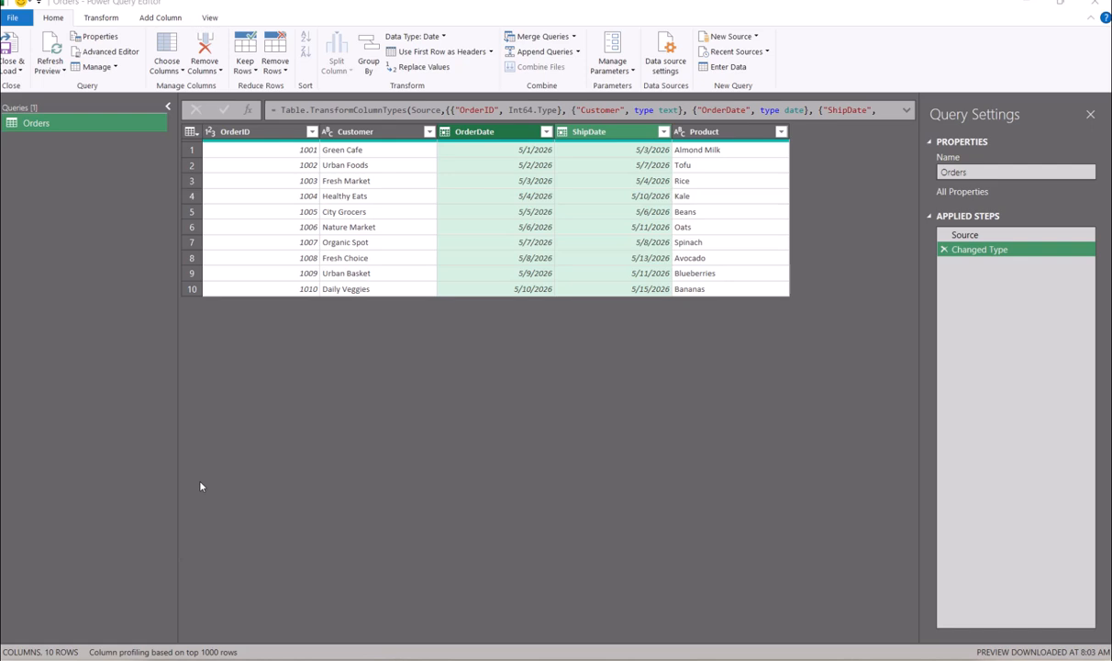
click(162, 22)
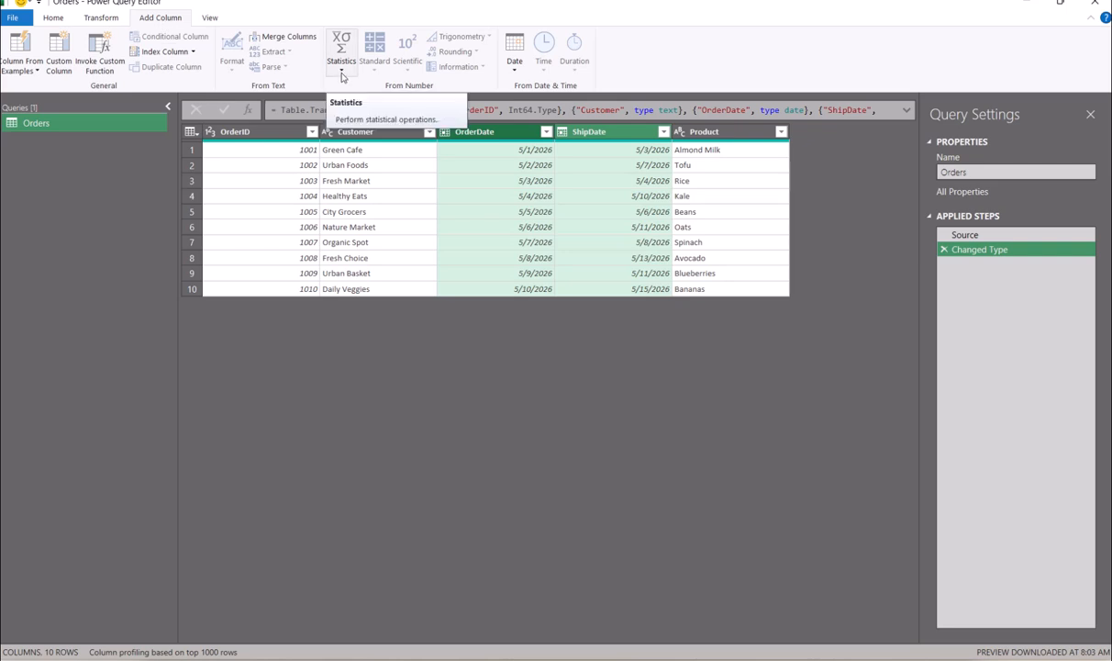
click(514, 74)
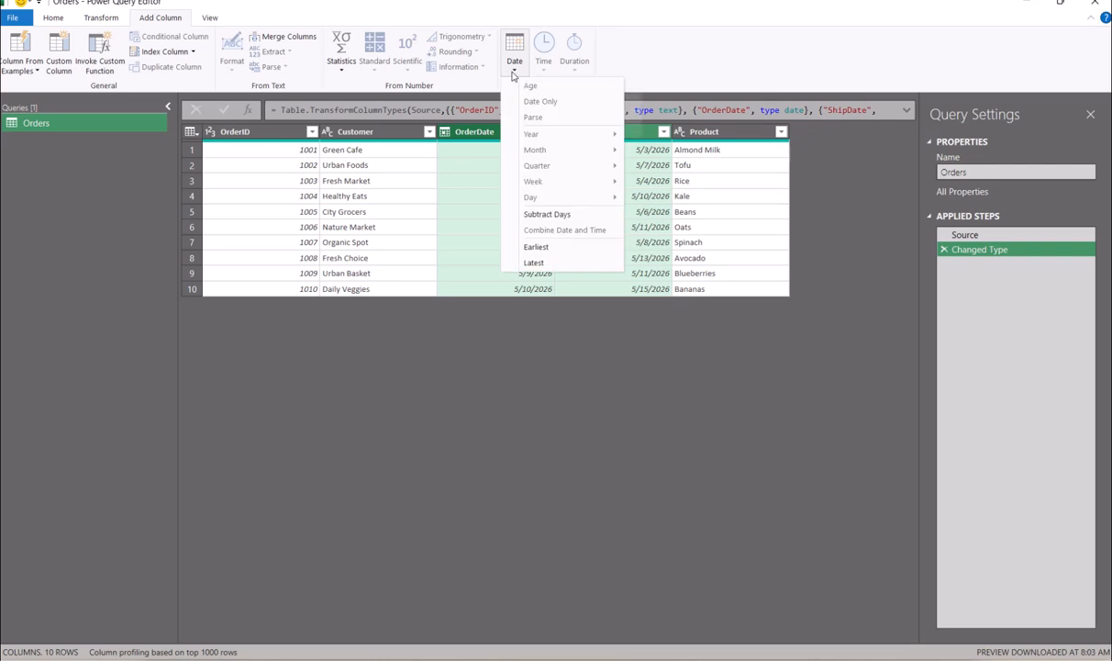
click(543, 214)
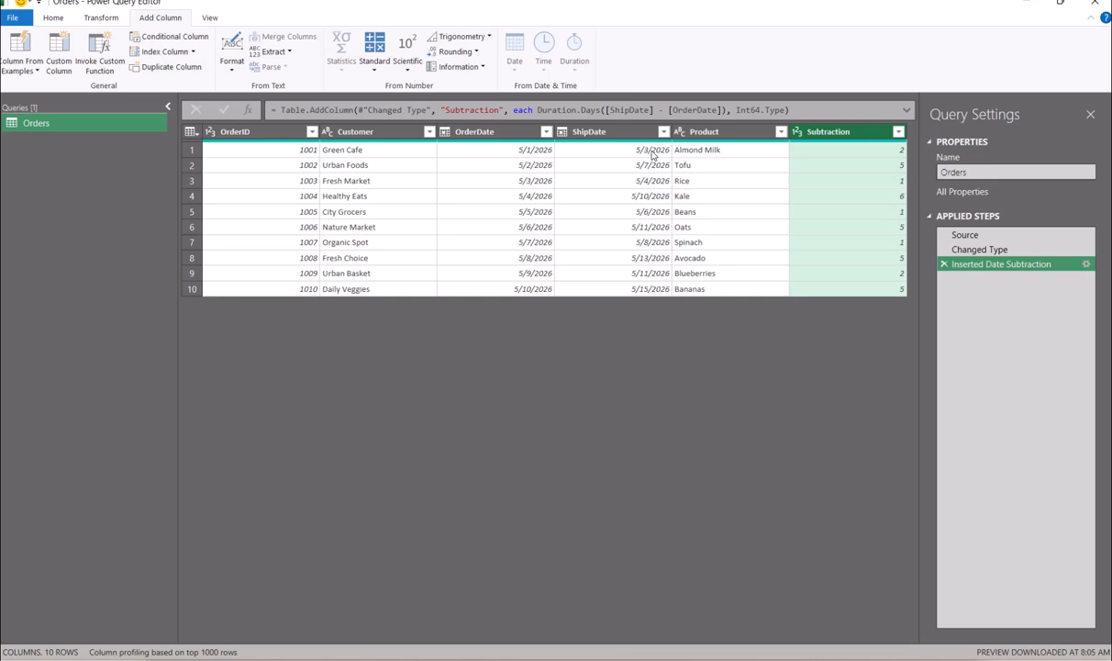
- Change the Subtraction column header to DaysToShip
double_click(845, 133)
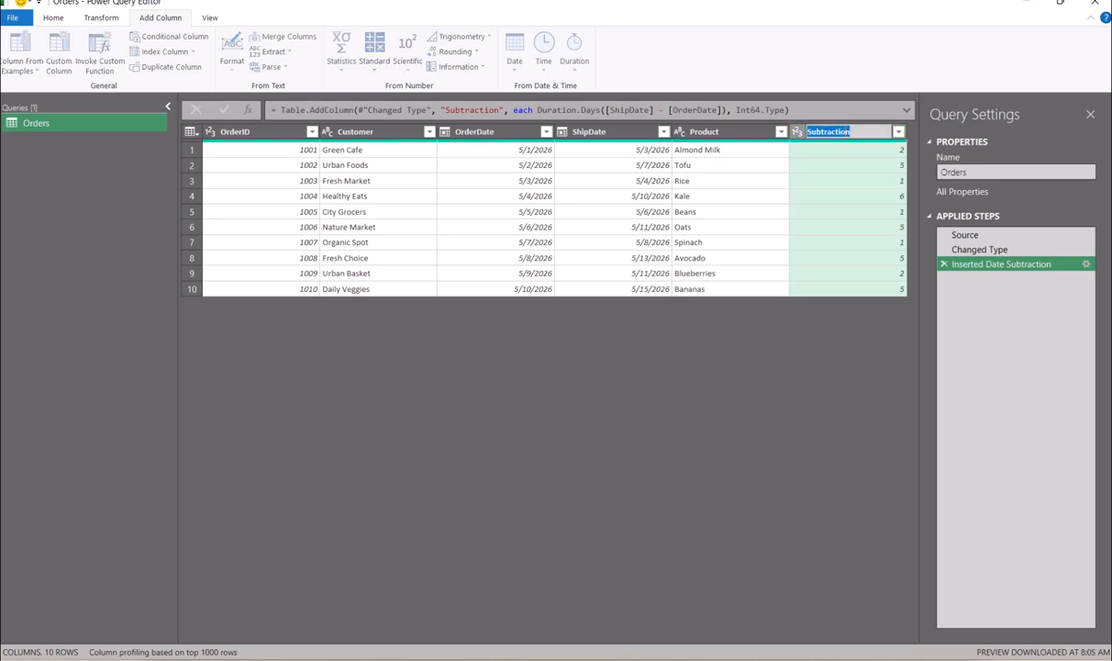
text(DaysToShip)
key(Return)
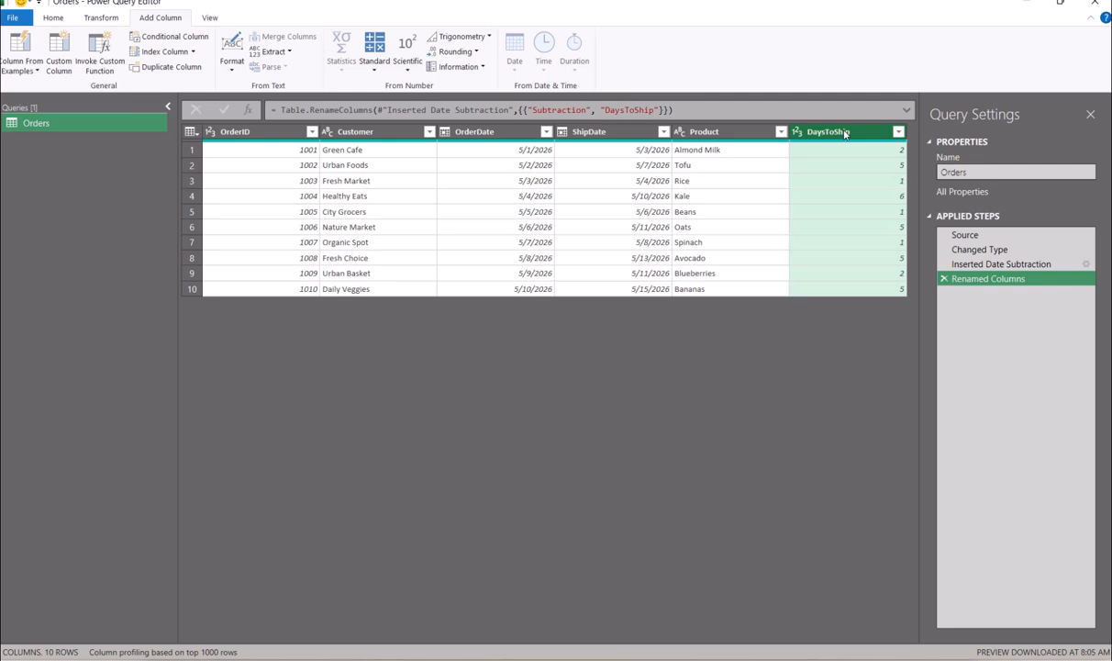
- Set up a conditional column named Delayed testing whether DaysToShip is greater than 3
click(166, 36)
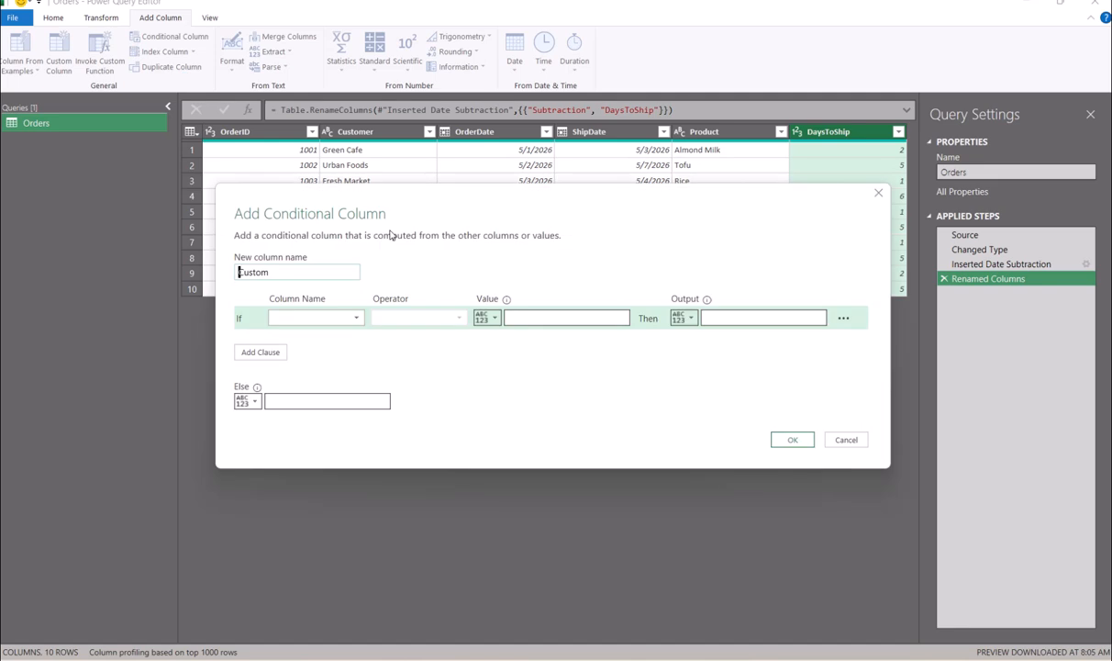
drag(295, 276, 193, 276)
text(Delayed)
click(357, 320)
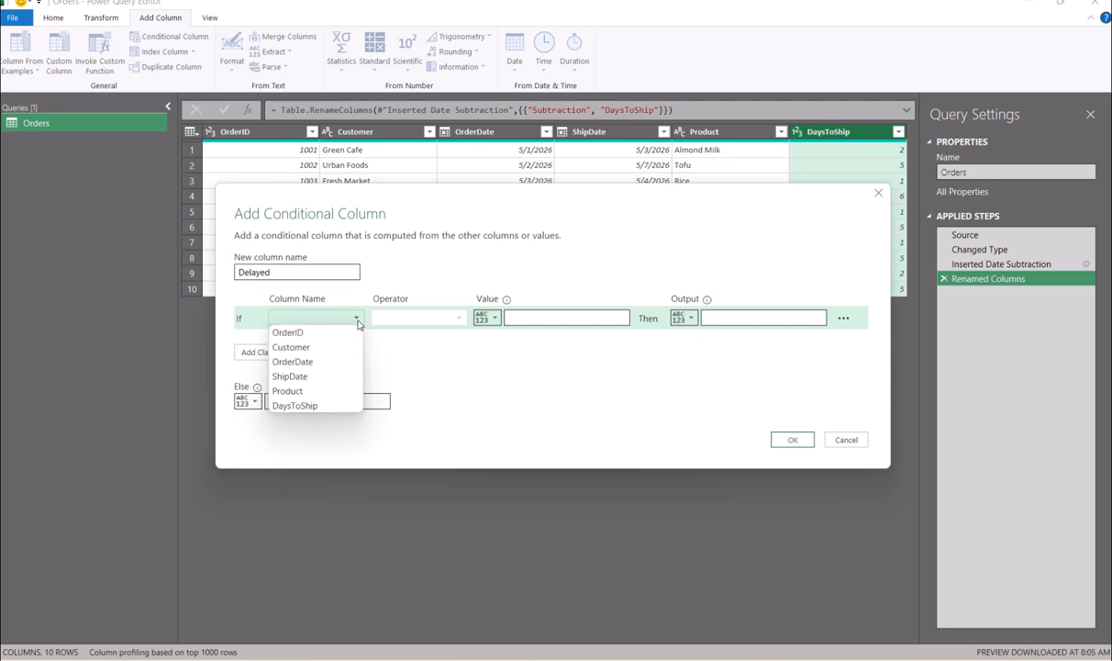
click(304, 406)
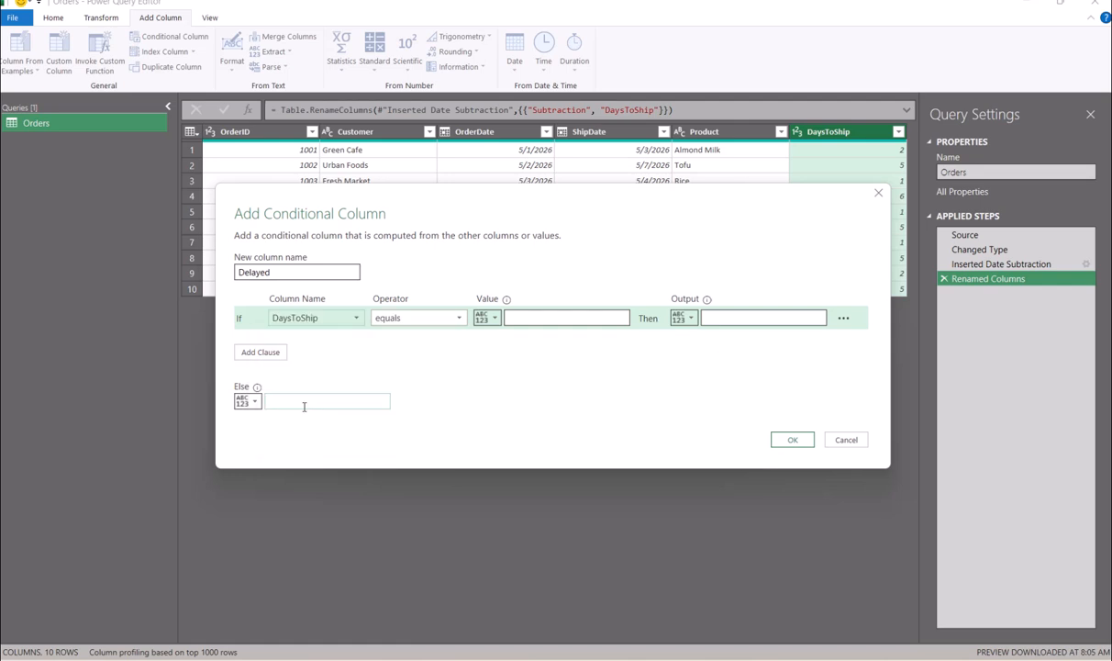
click(456, 319)
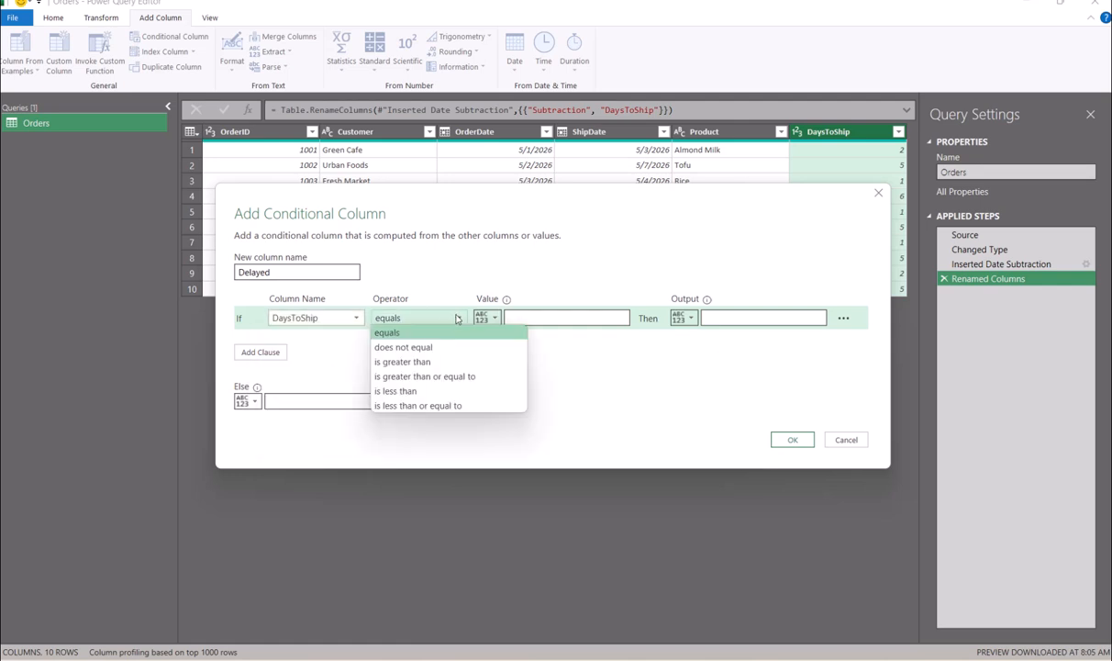
click(425, 362)
click(524, 320)
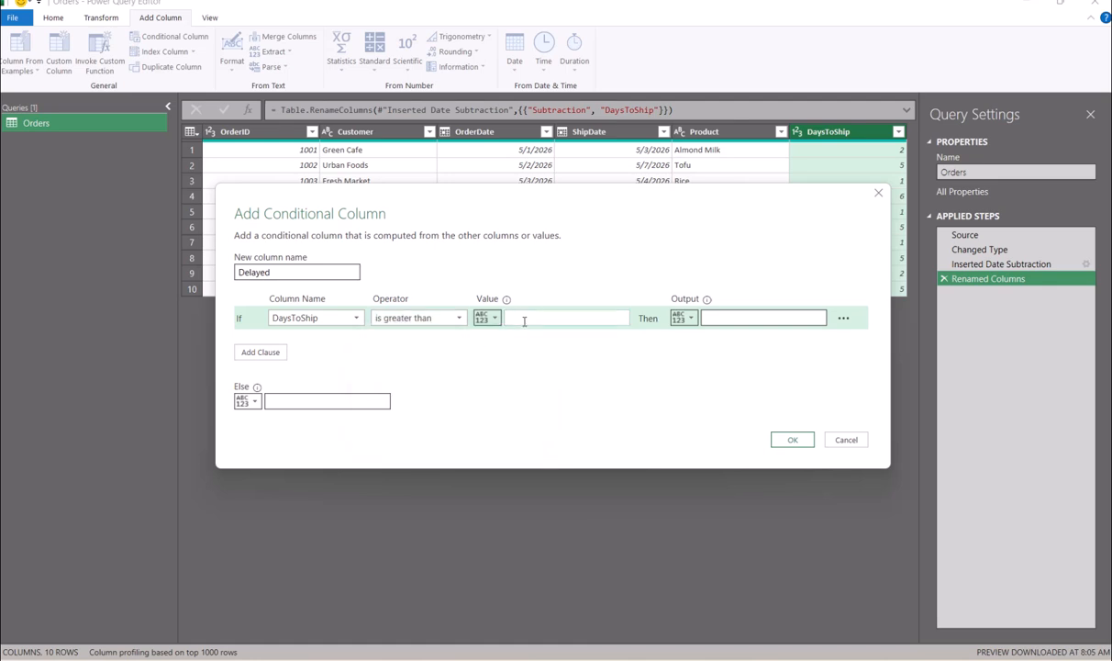
text(3)
- Make Delayed return Yes when true and No otherwise, and create the column
click(719, 315)
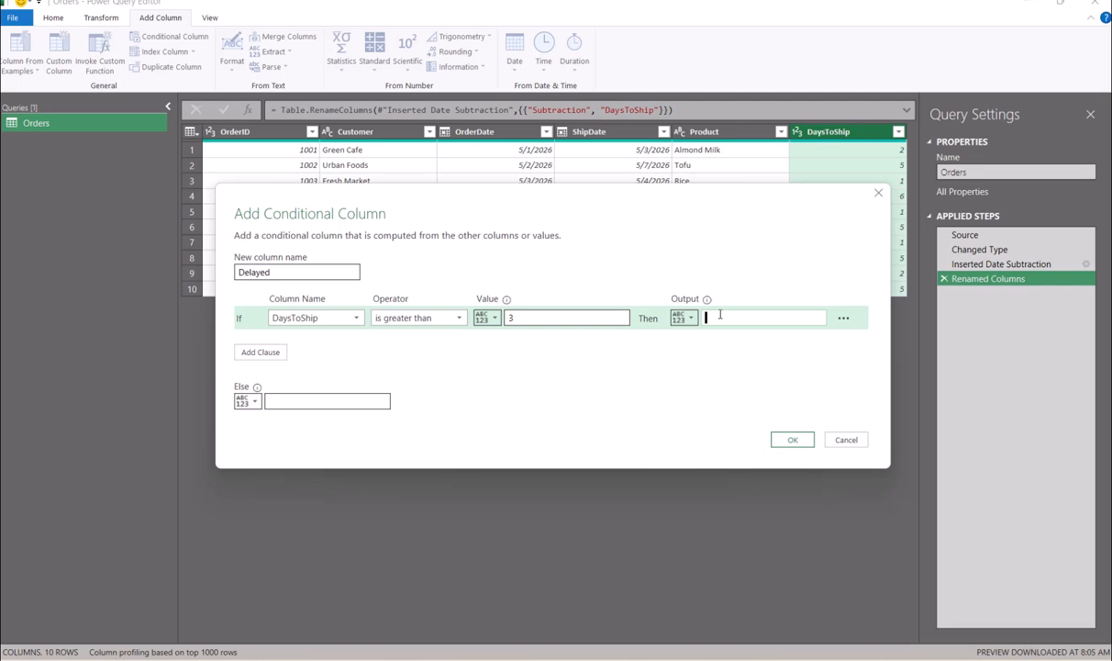
text(Yes)
click(289, 397)
text(No)
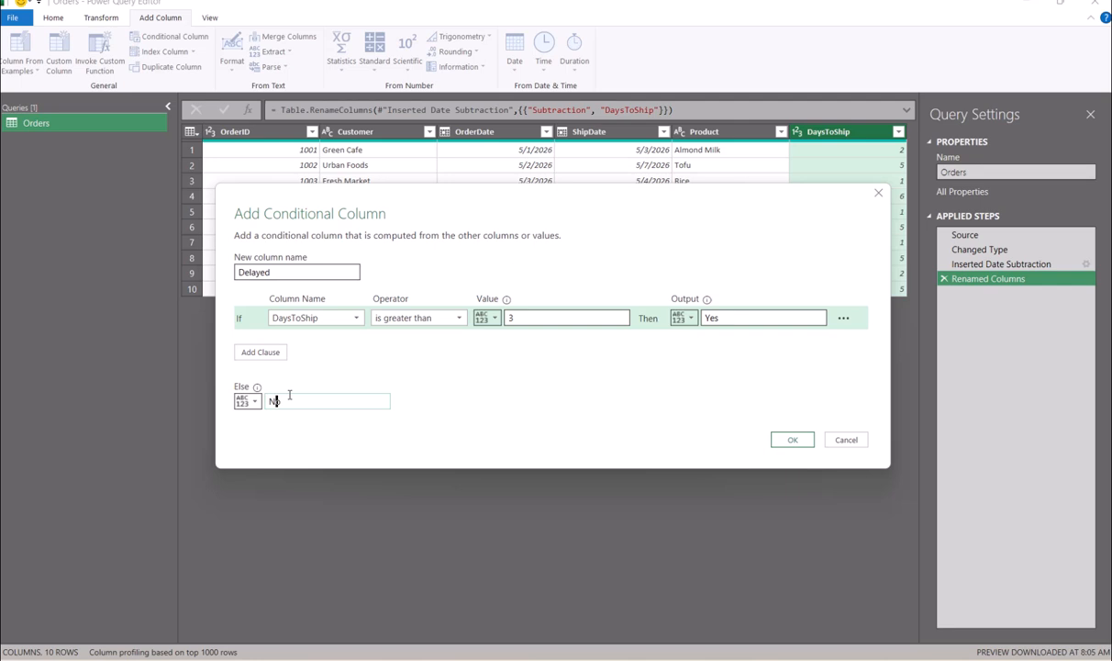
click(791, 440)
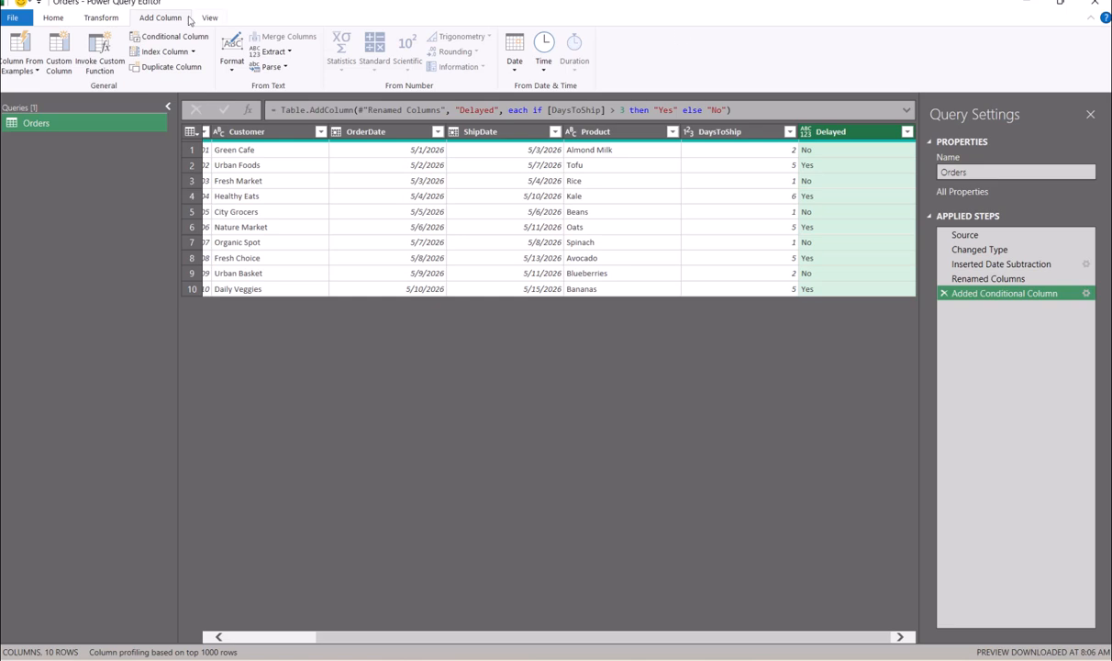
- Duplicate Orders and rename the resulting Orders (2) query to KPIs
right_click(106, 128)
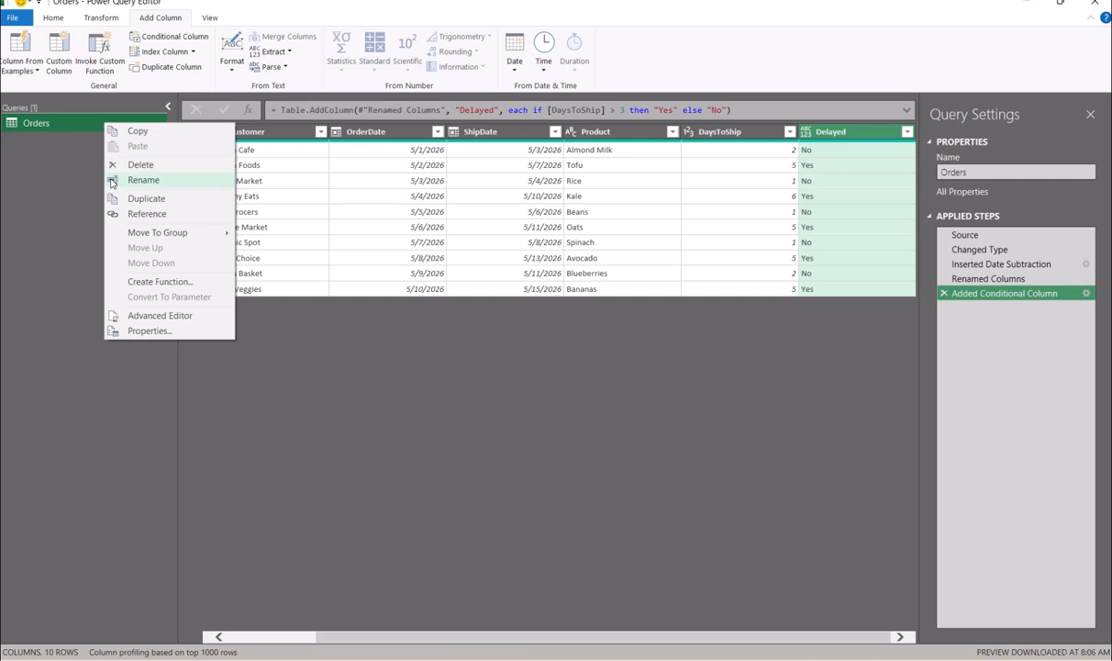
click(155, 200)
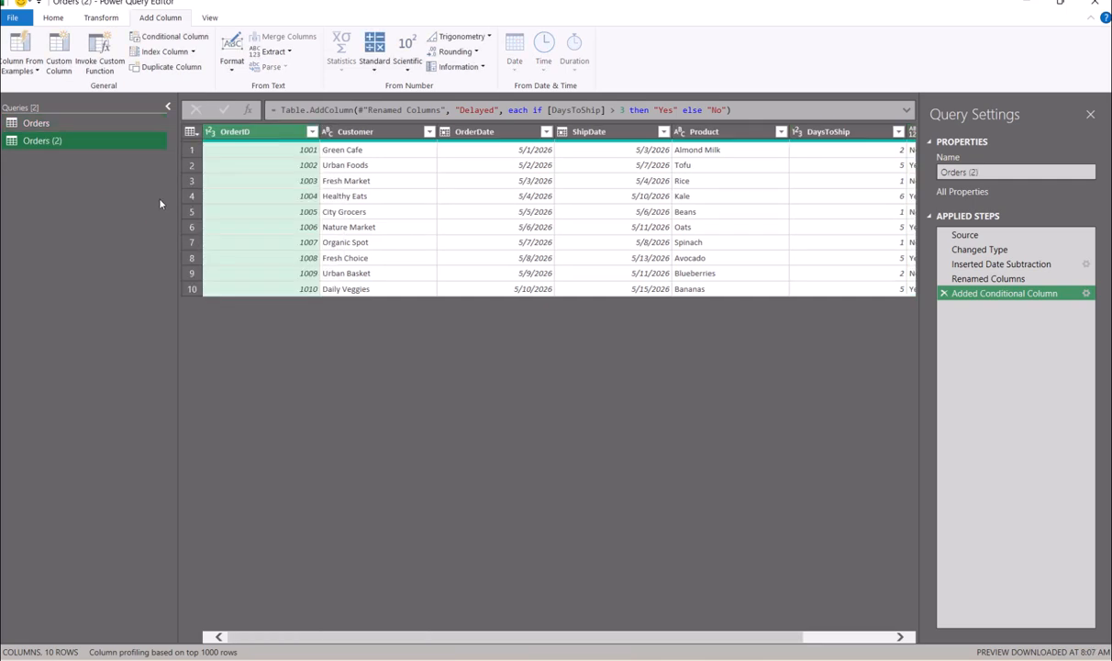
click(991, 173)
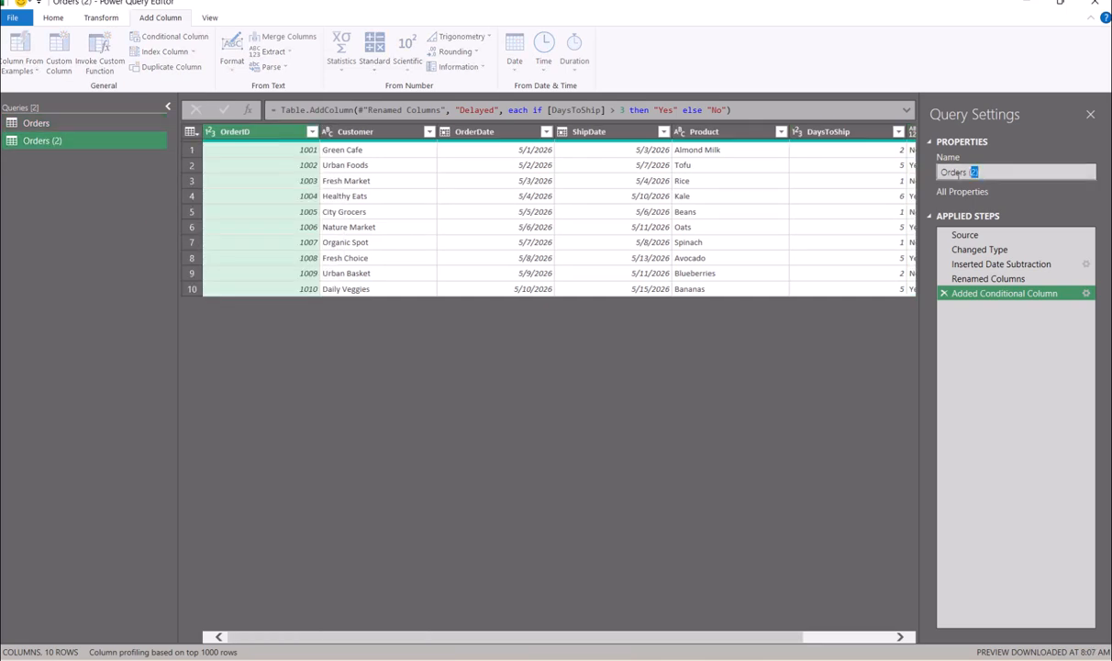
text(KPIs)
key(Return)
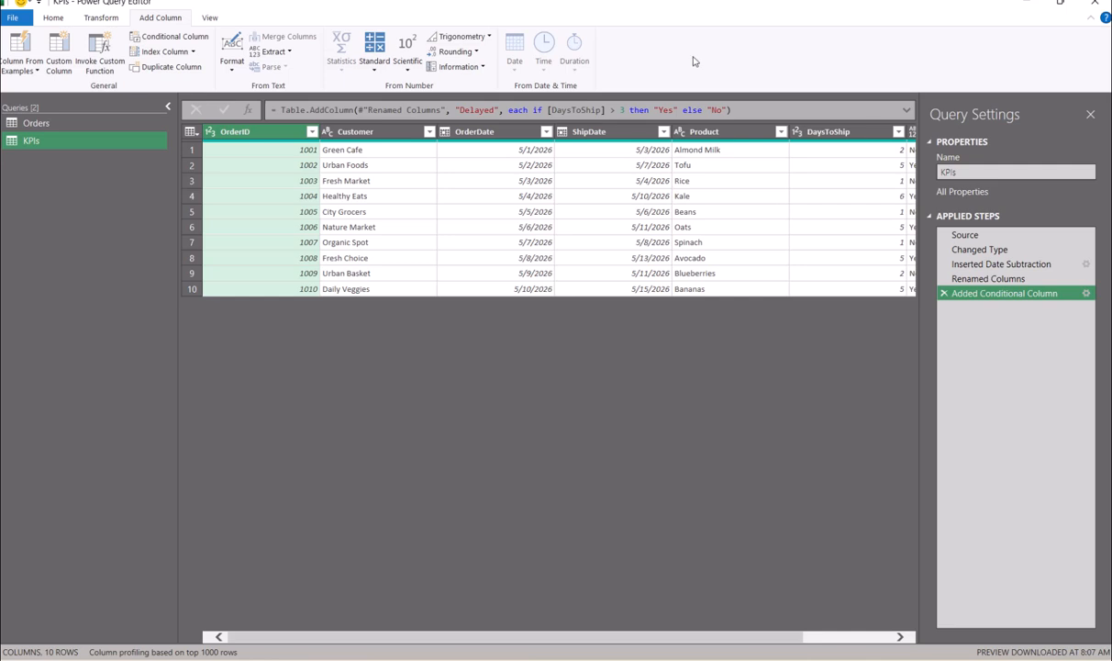
- Reduce KPIs to the DaysToShip average, 3.3, and convert that value into a table
click(118, 20)
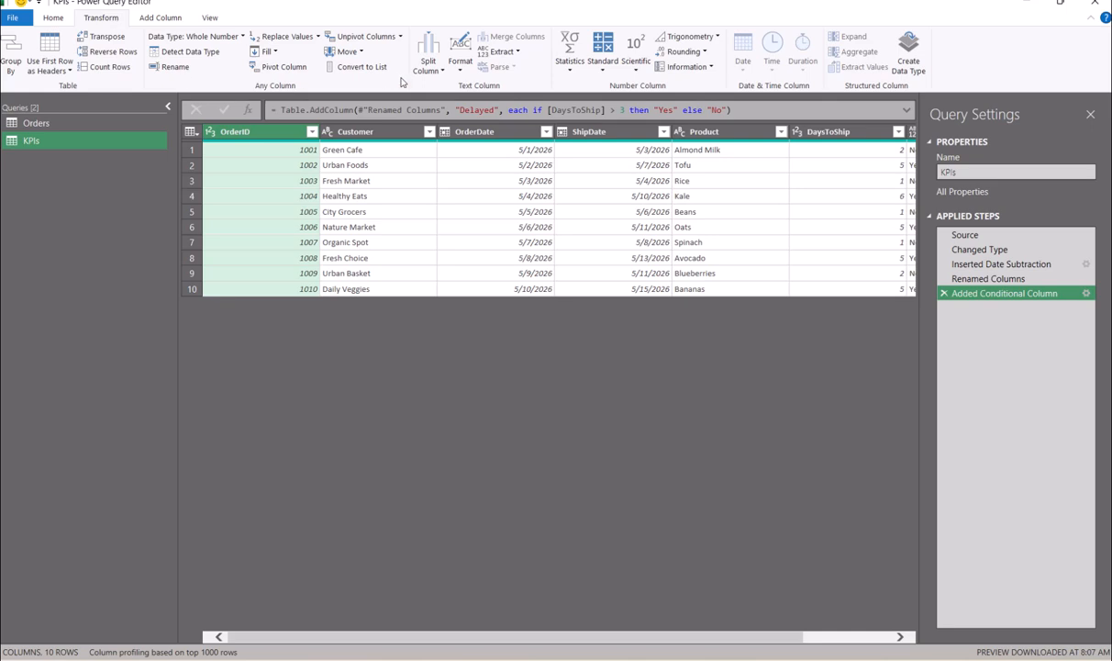
click(575, 73)
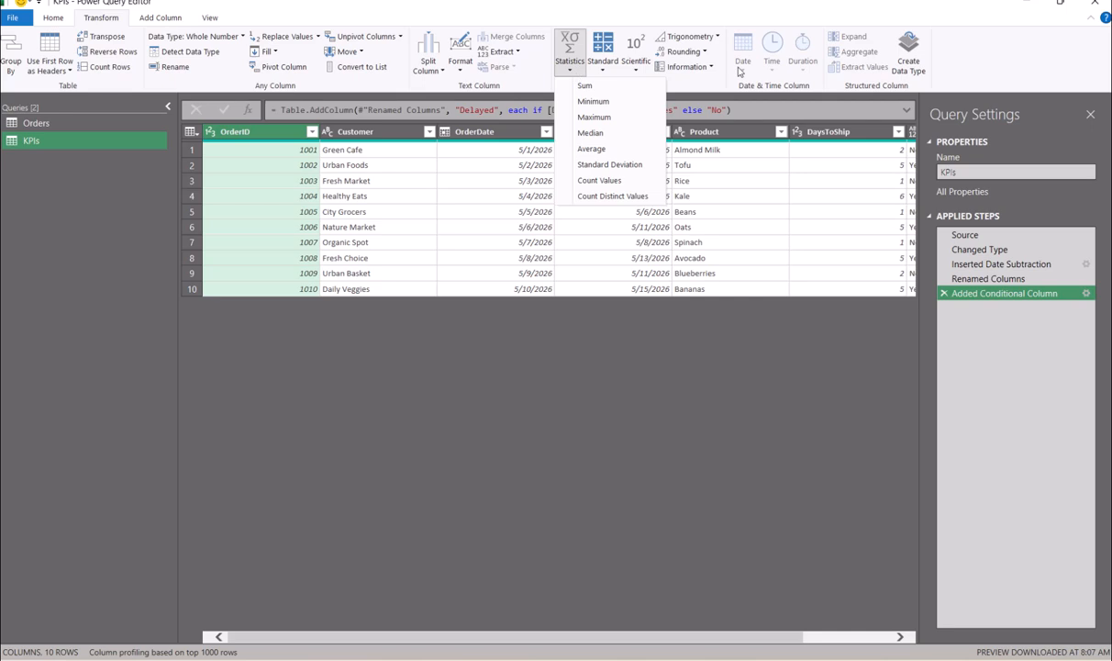
click(663, 16)
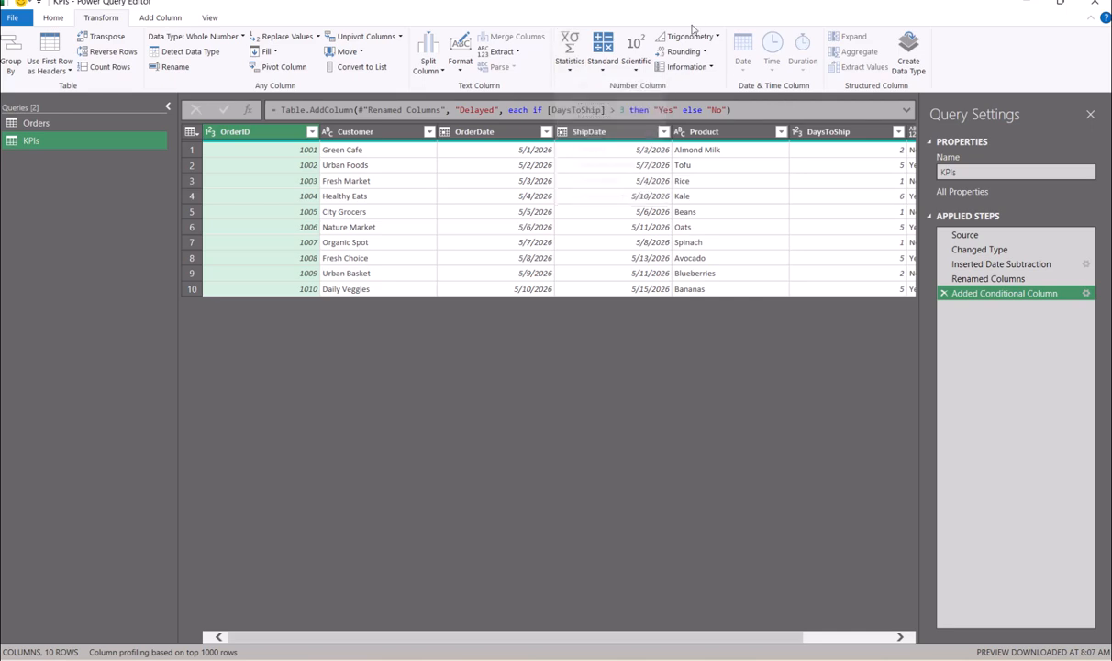
click(856, 138)
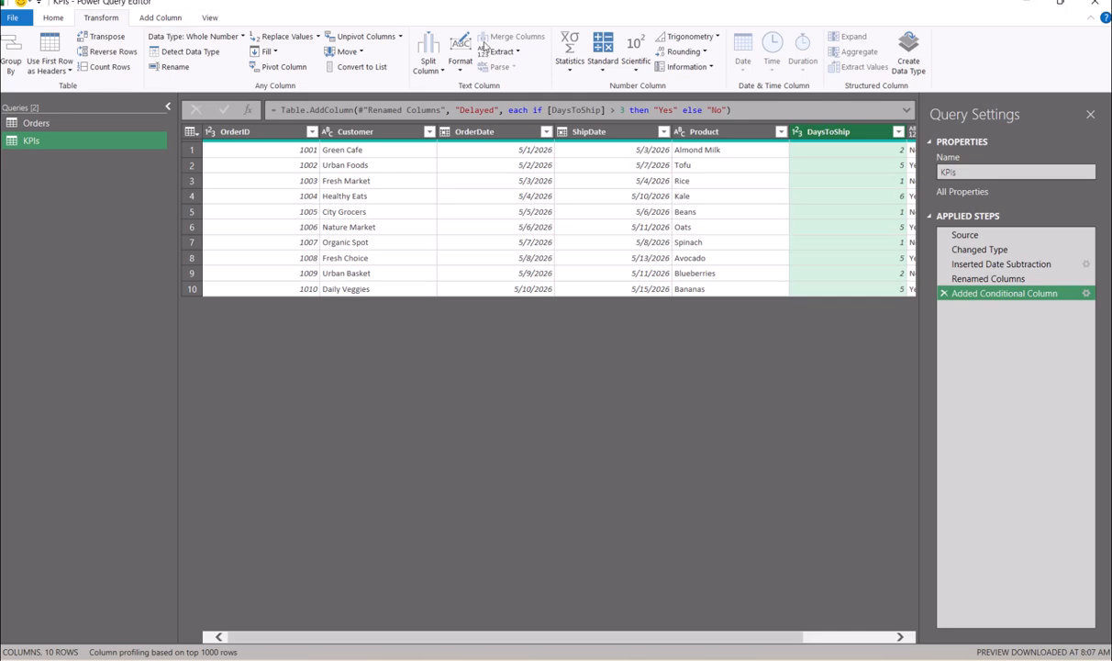
click(561, 69)
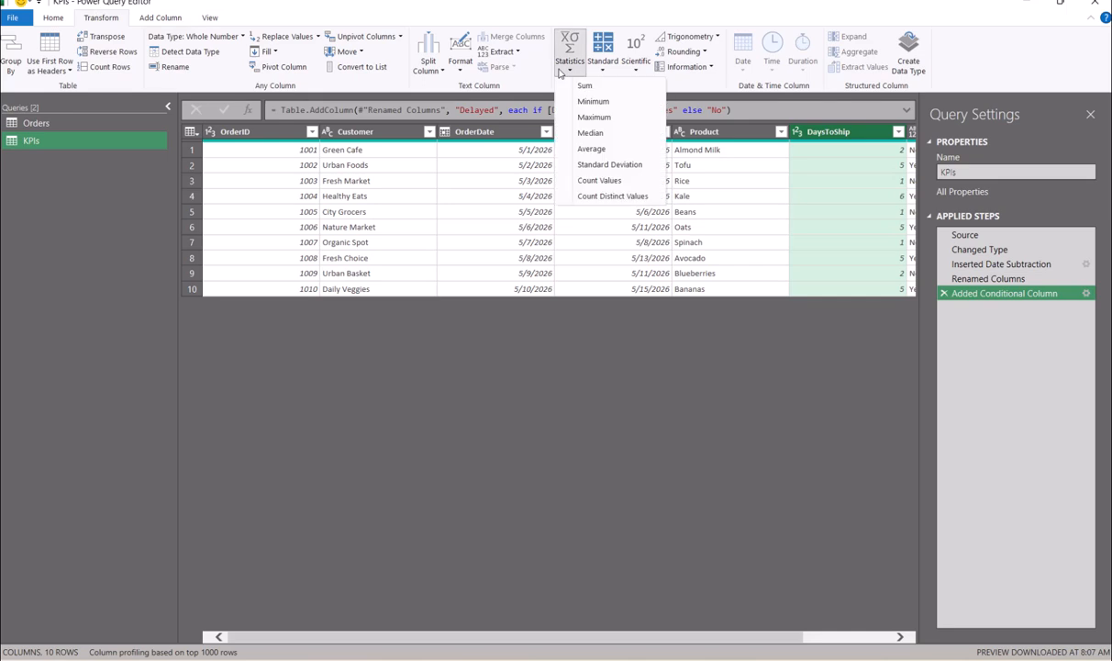
click(589, 150)
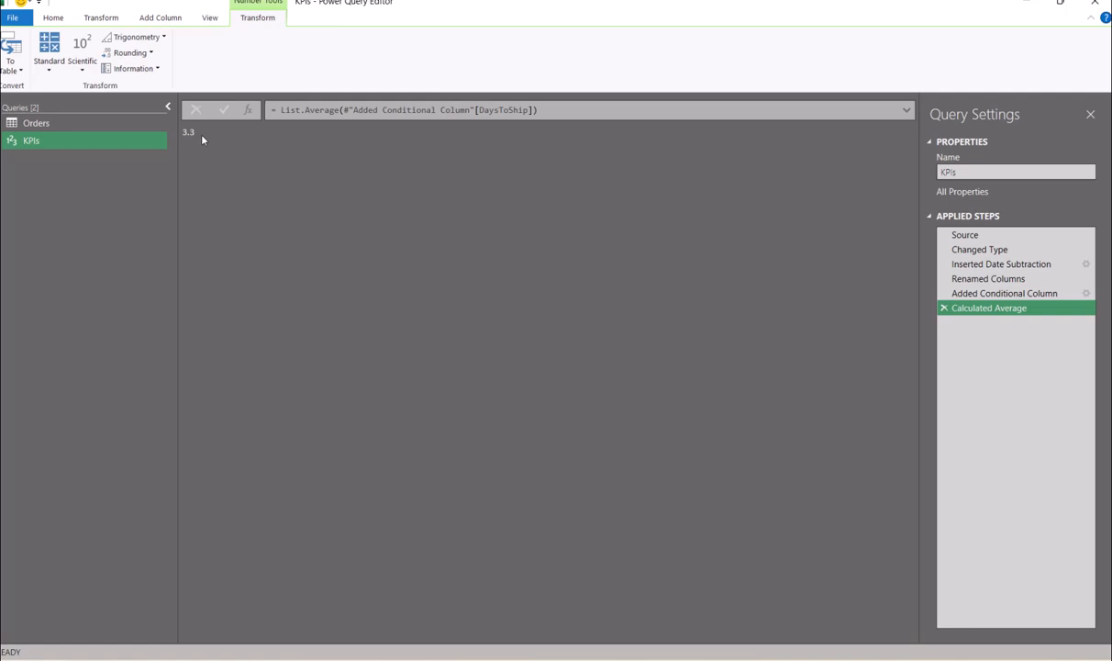
click(13, 63)
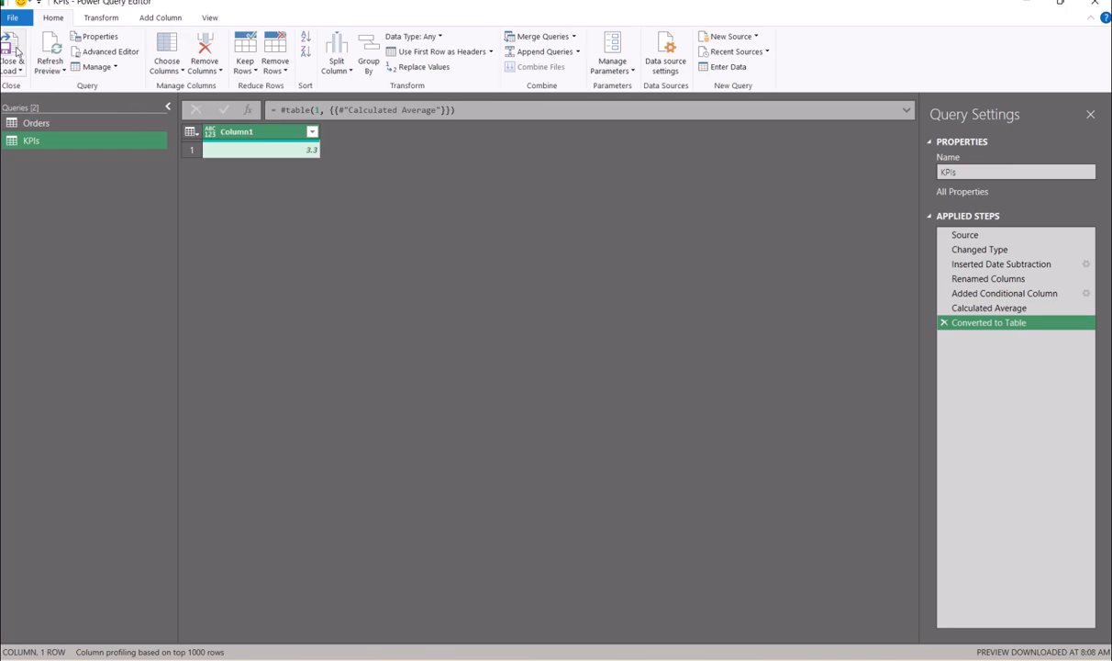
- Rename the single Column1 holding 3.3 to Vaule
double_click(261, 131)
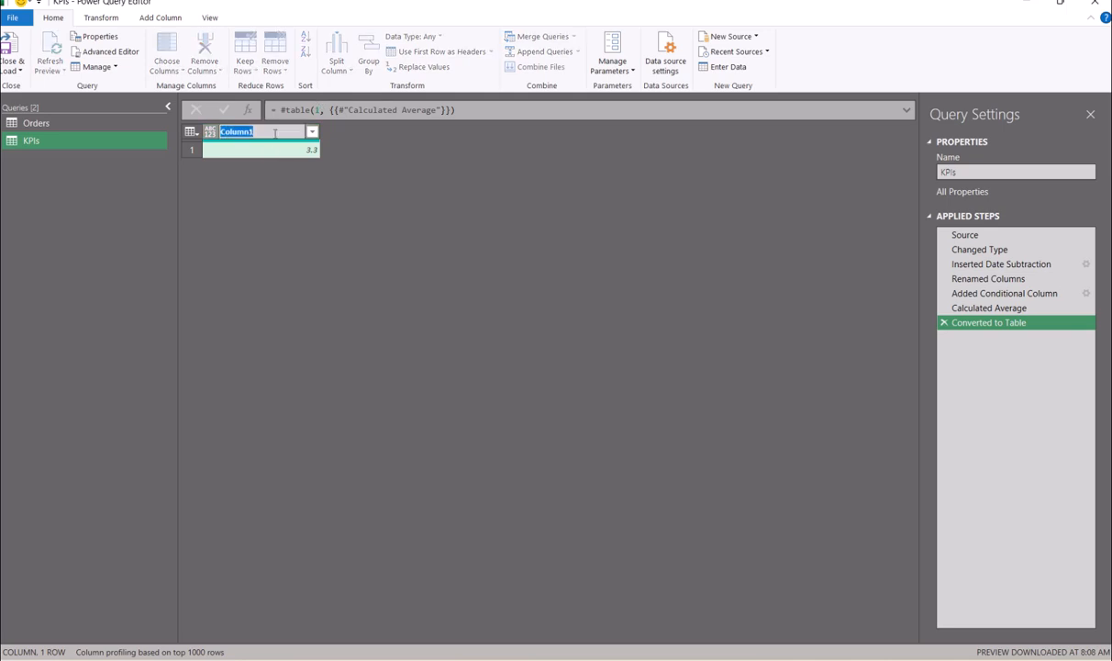
text(Vaule)
key(Return)
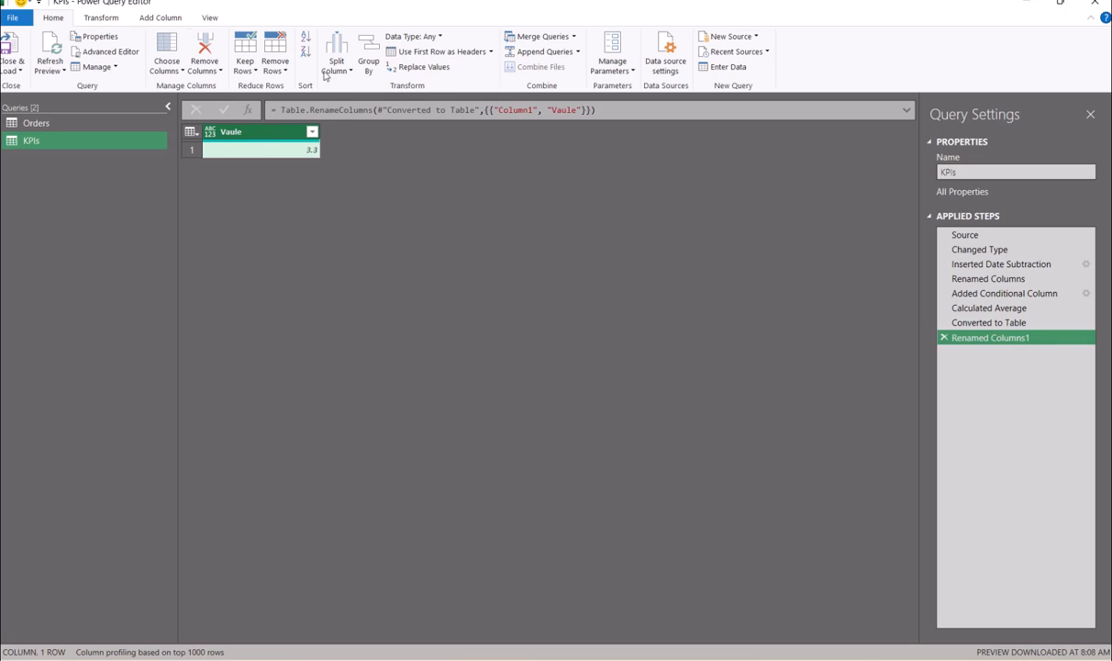
click(158, 21)
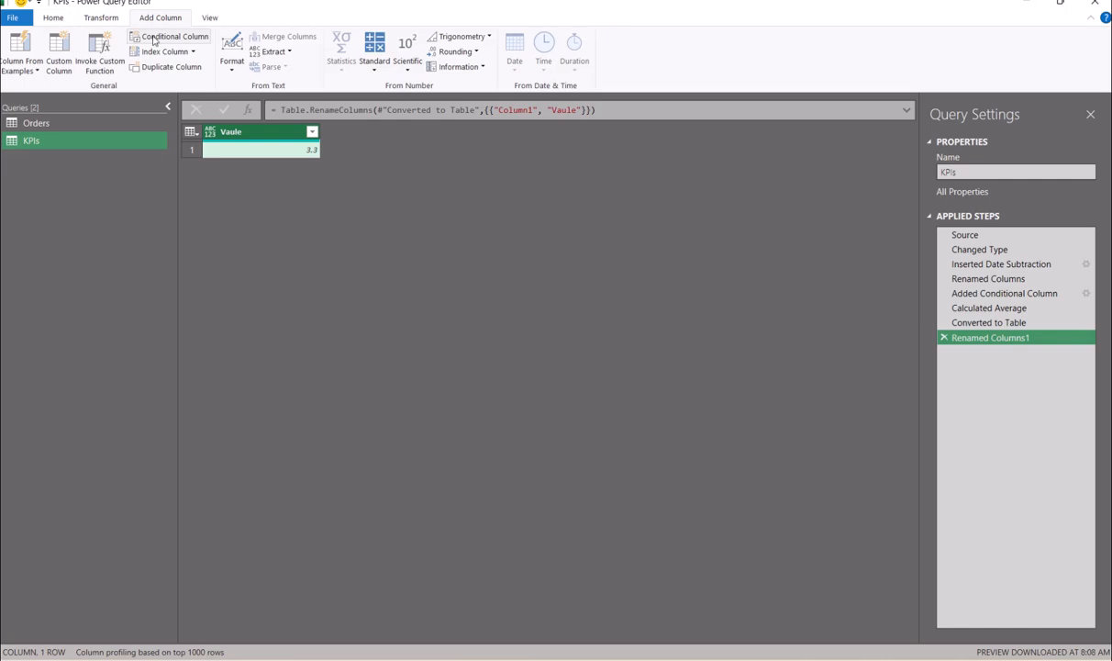
- Add a custom Metric column with text "Average Processing Time" and move it left of Vaule
click(69, 59)
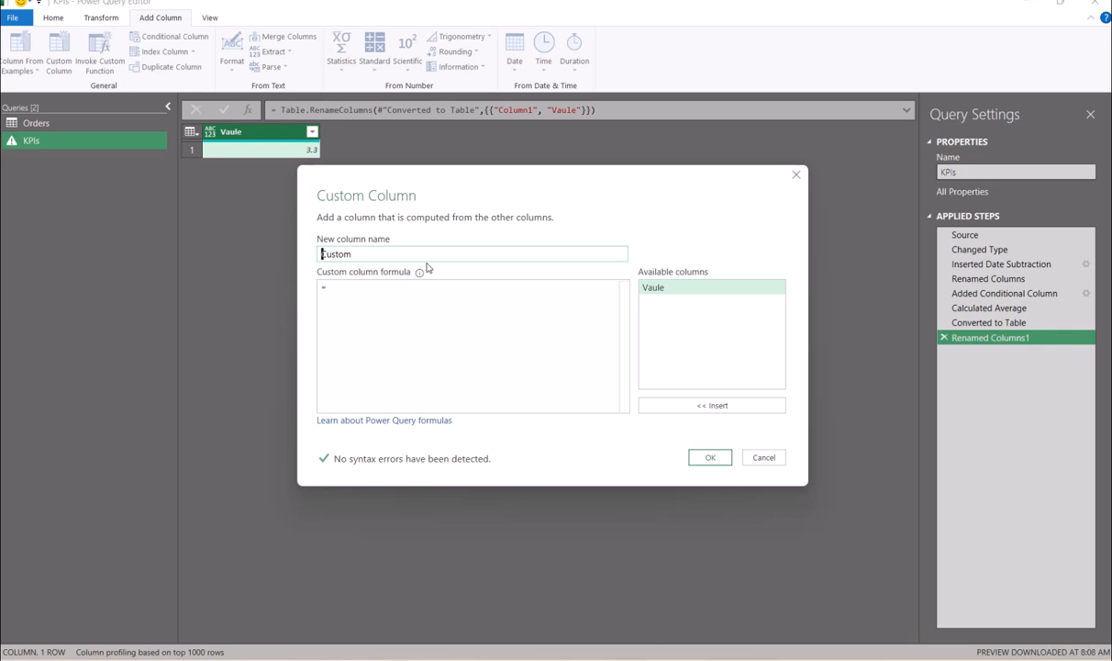
drag(404, 253, 303, 251)
key(BackSpace)
text(IM=)
key(BackSpace)
key(BackSpace)
key(BackSpace)
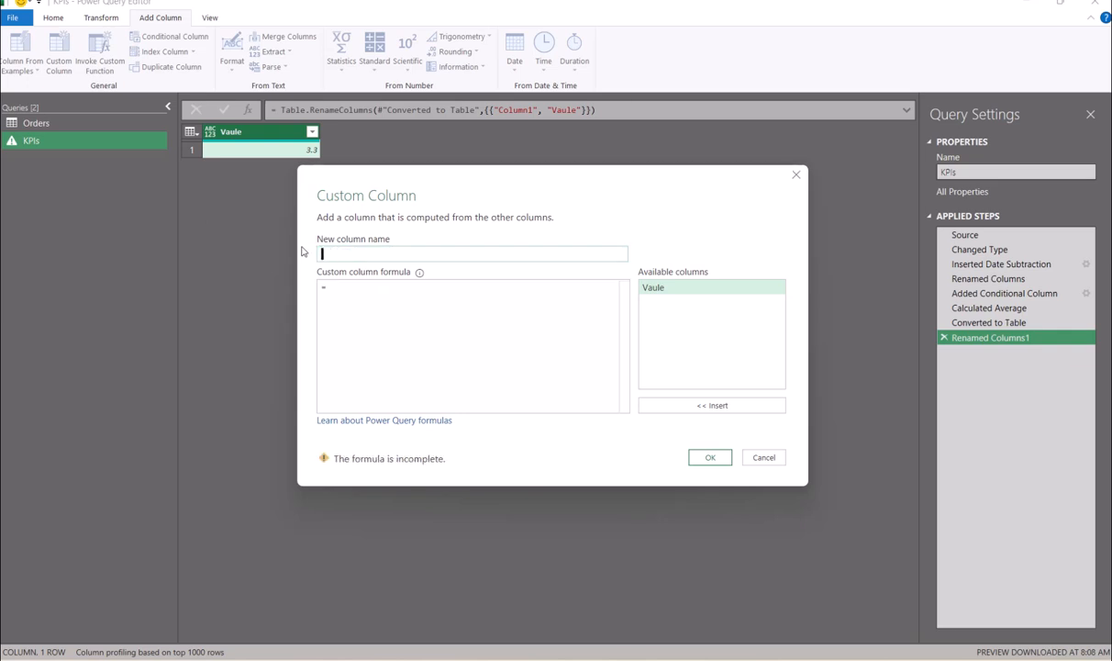
text(Metric)
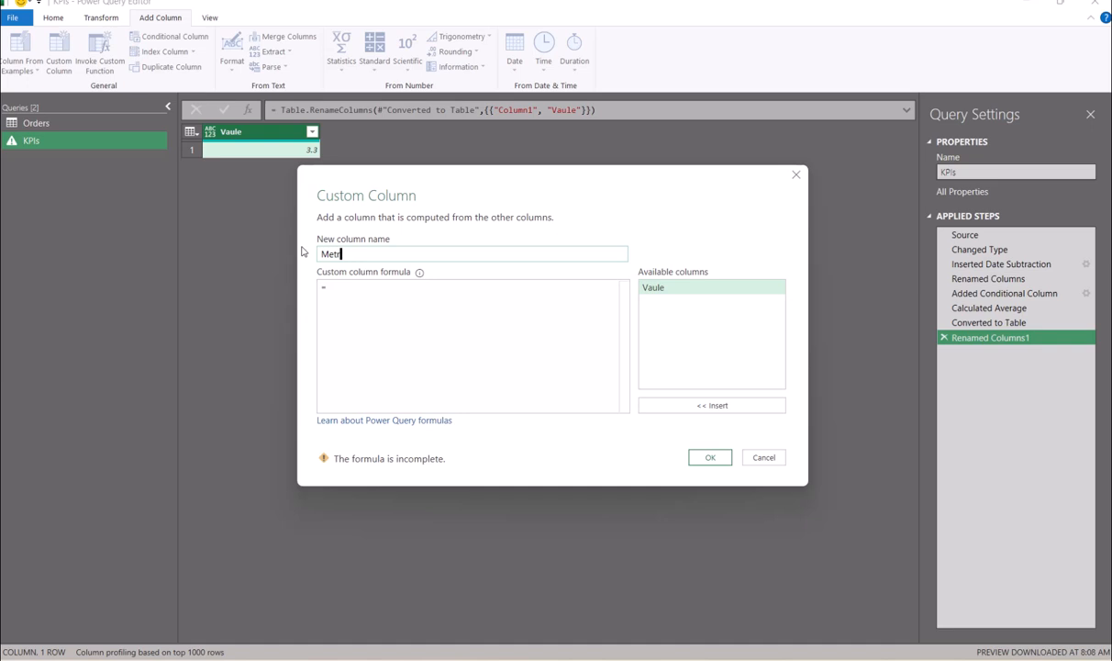
key(Tab)
key(Tab)
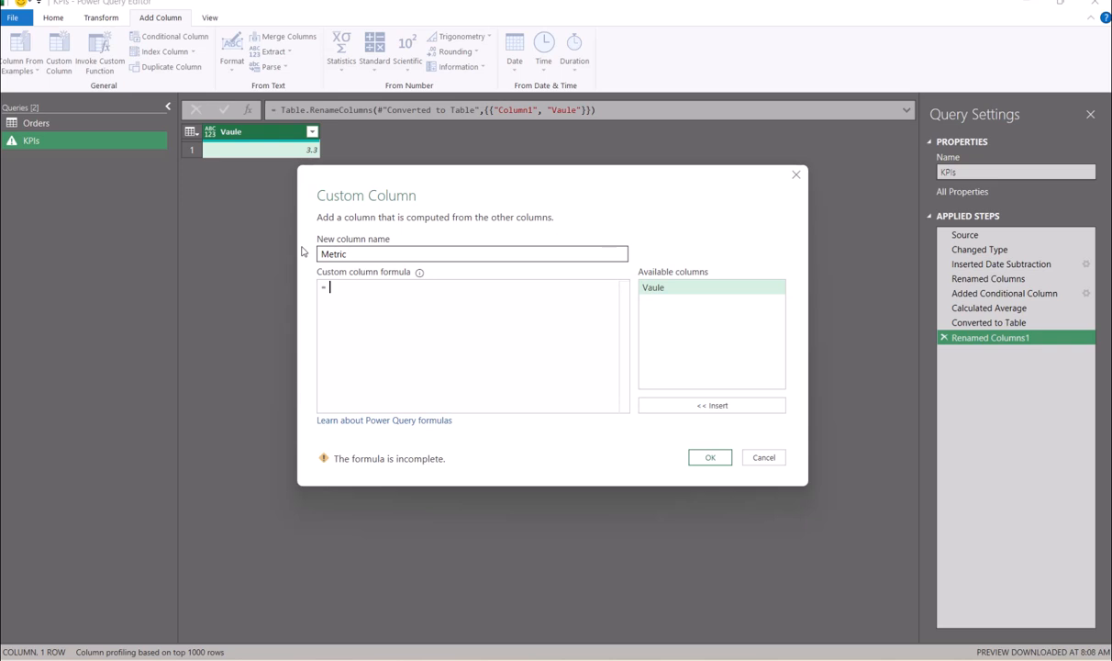
text("")
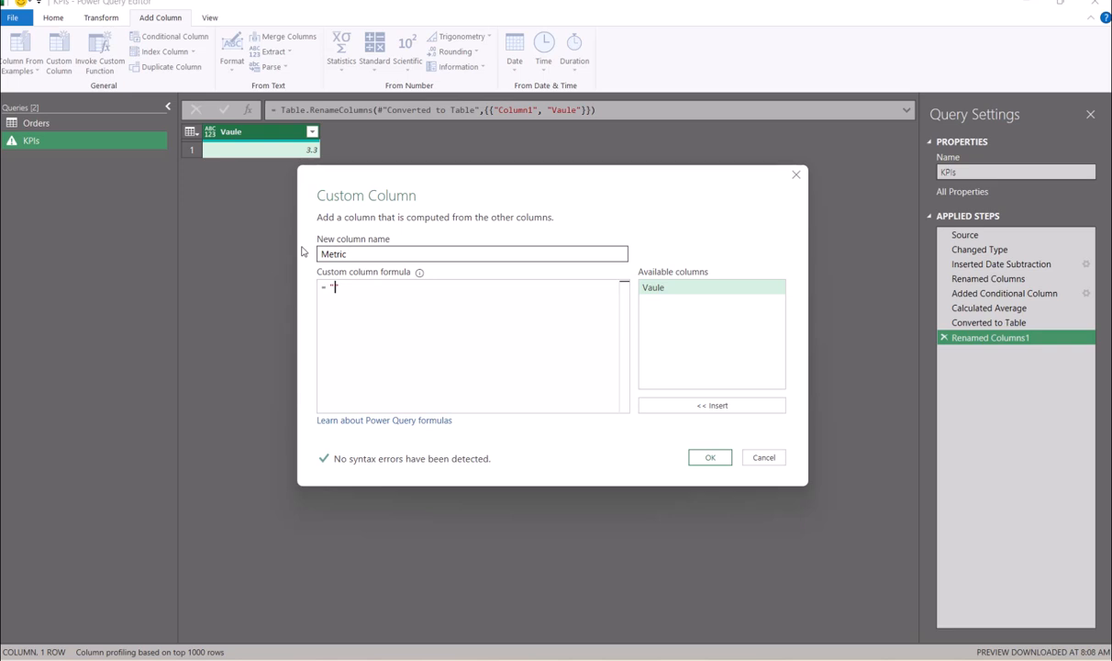
text(Average )
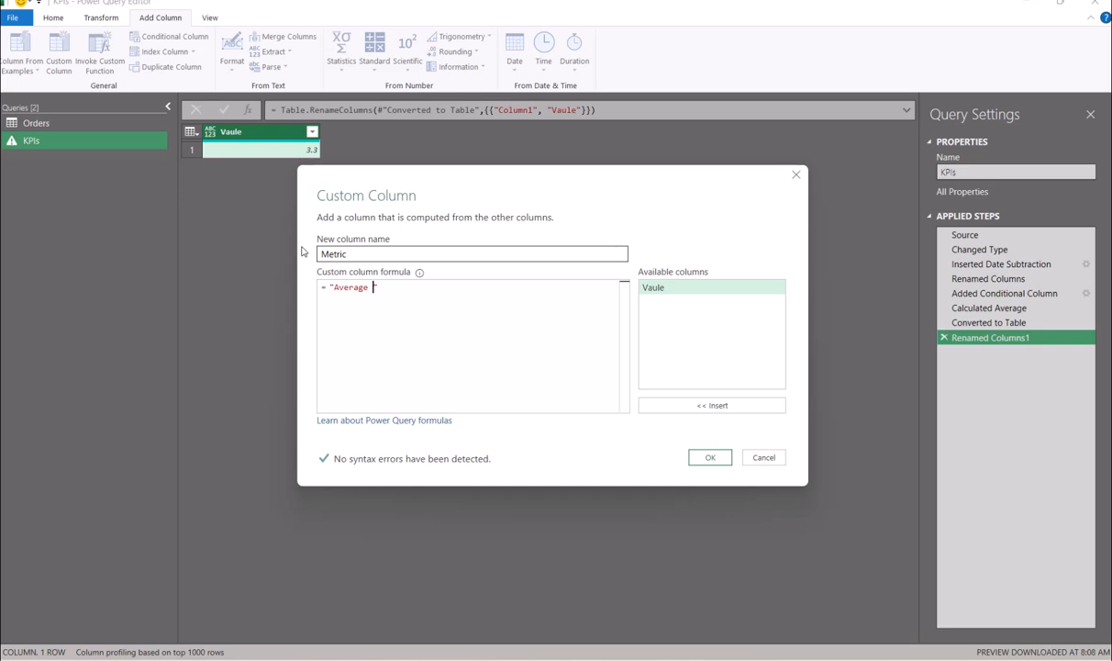
text(Po)
text(ocessin)
text(g Time)
click(709, 457)
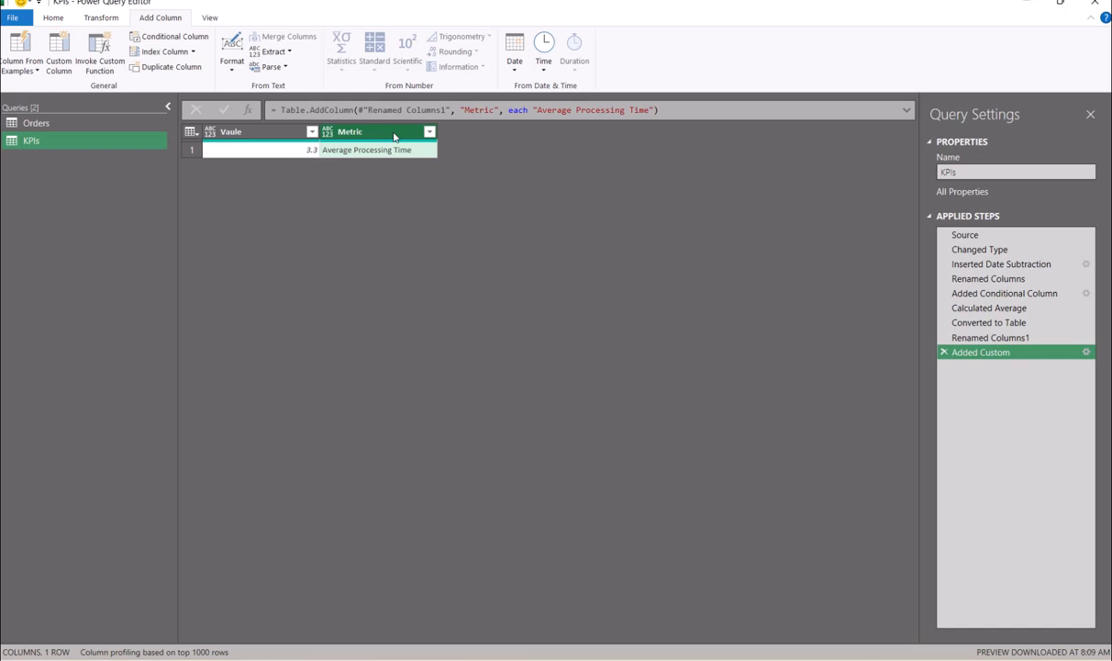
drag(395, 136, 267, 135)
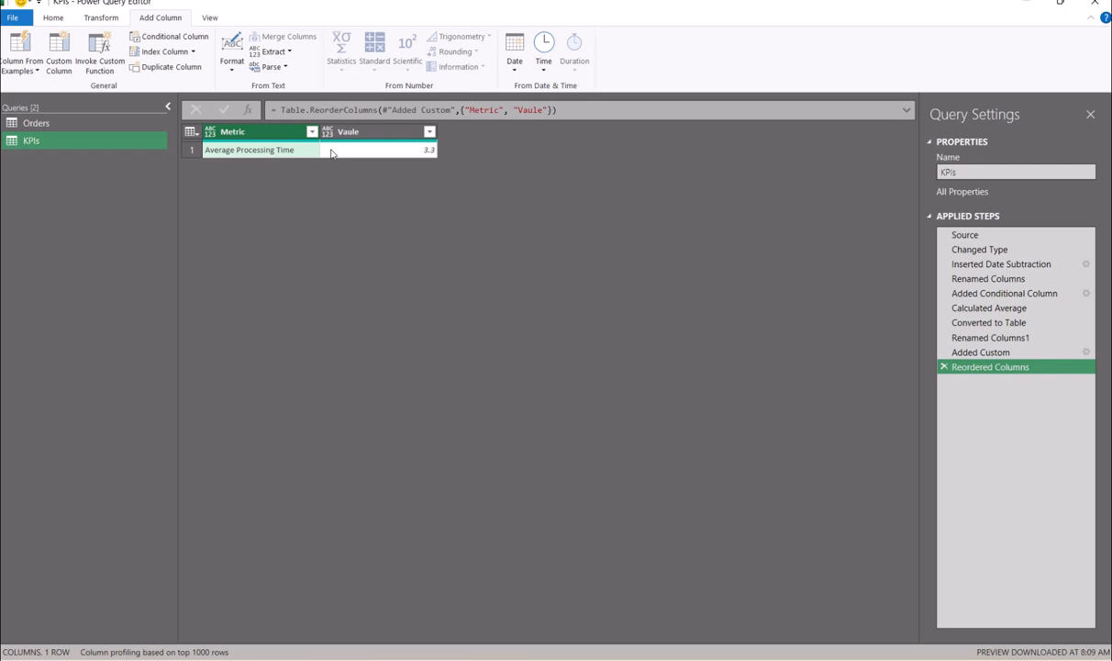
click(33, 125)
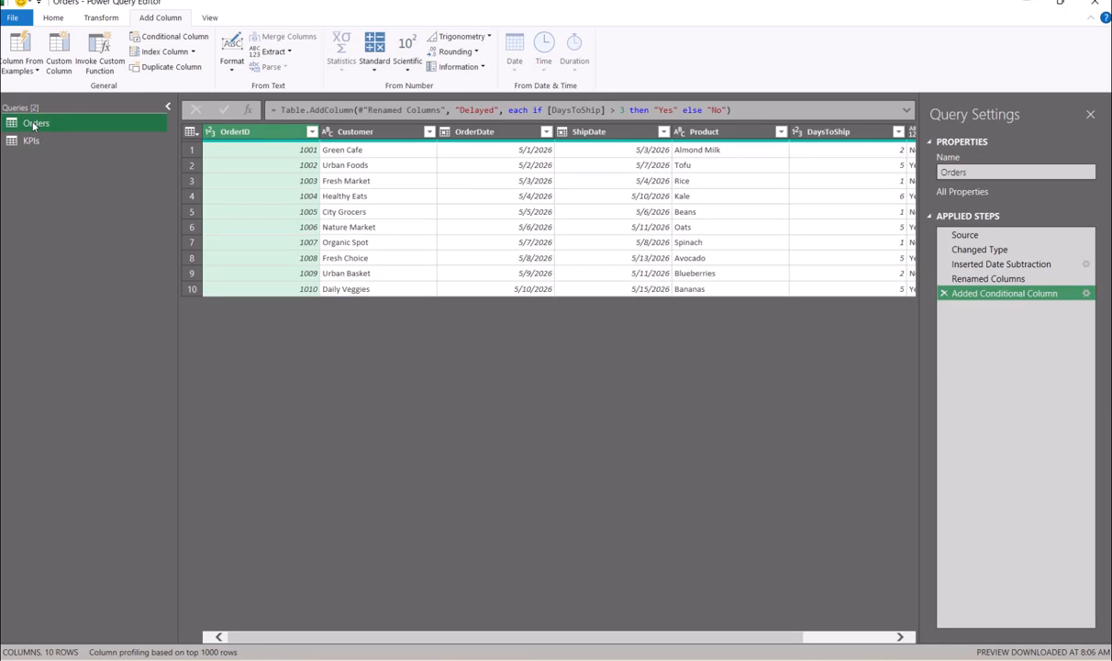
- Make a copy of the Orders query and rename the new copy 'Fastest Shipment'
right_click(33, 125)
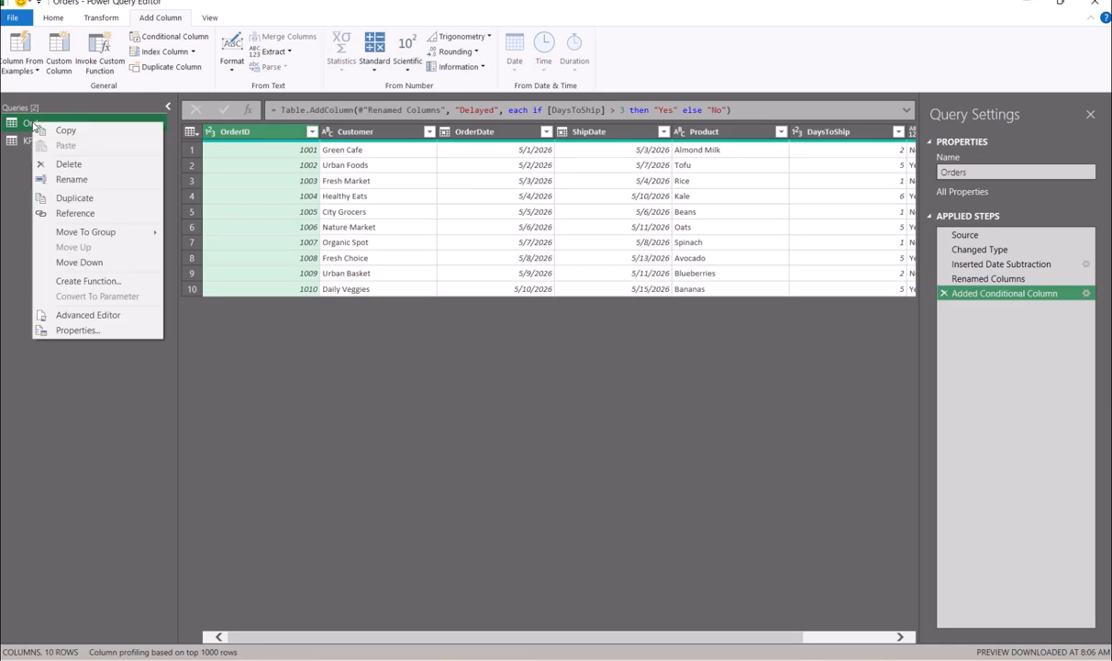
click(74, 198)
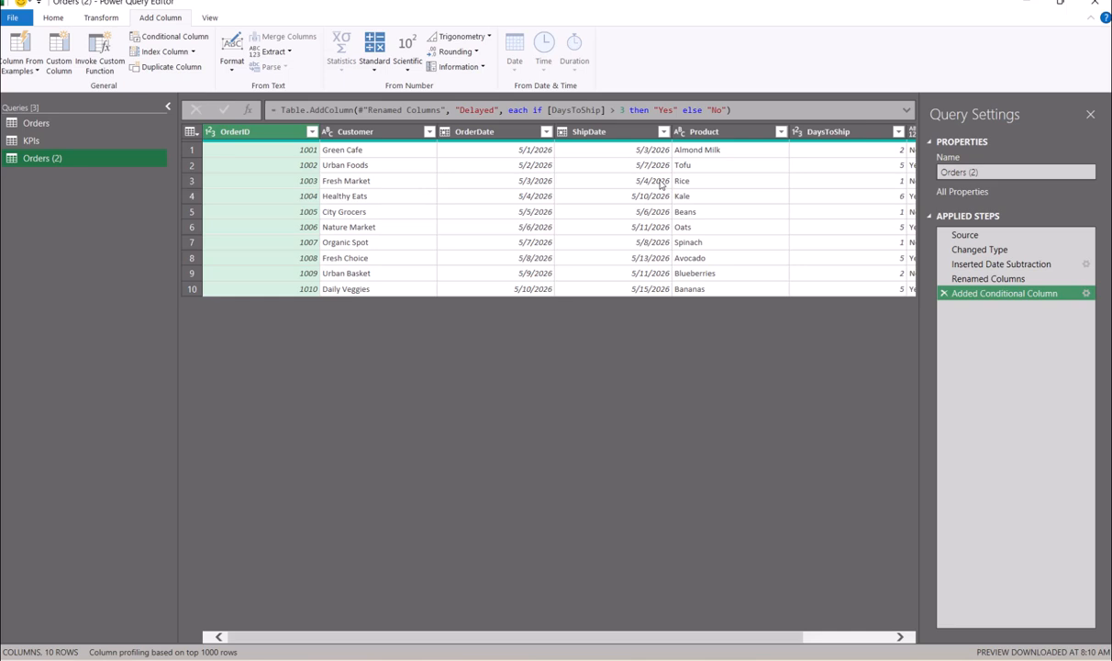
click(1011, 173)
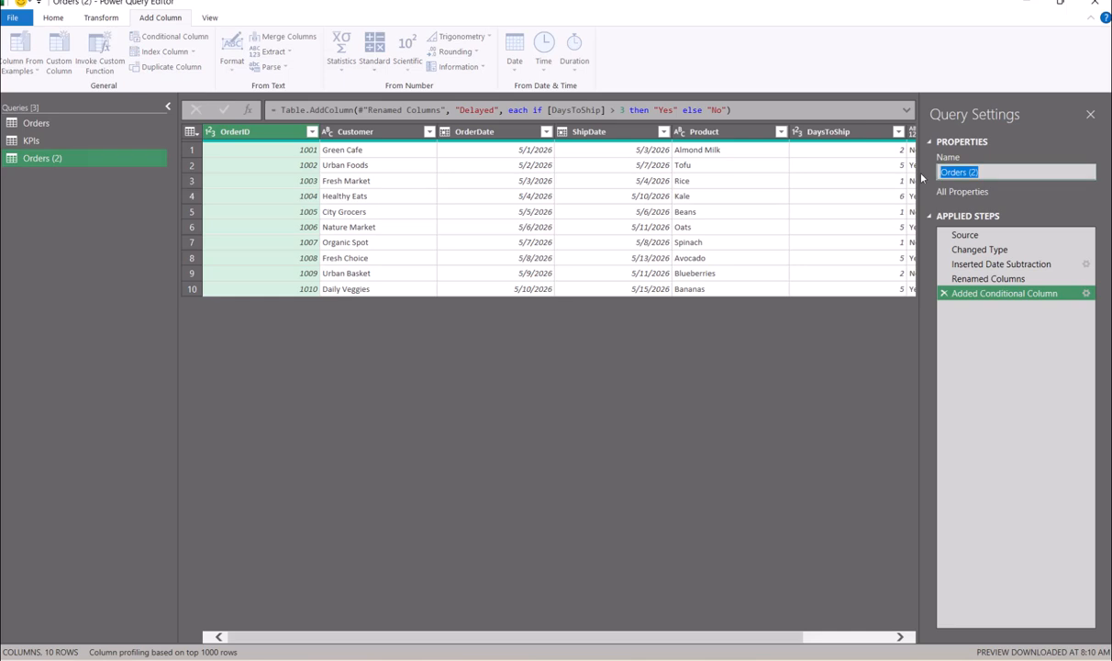
text(Fastest Ship.)
key(BackSpace)
text(ment)
key(Return)
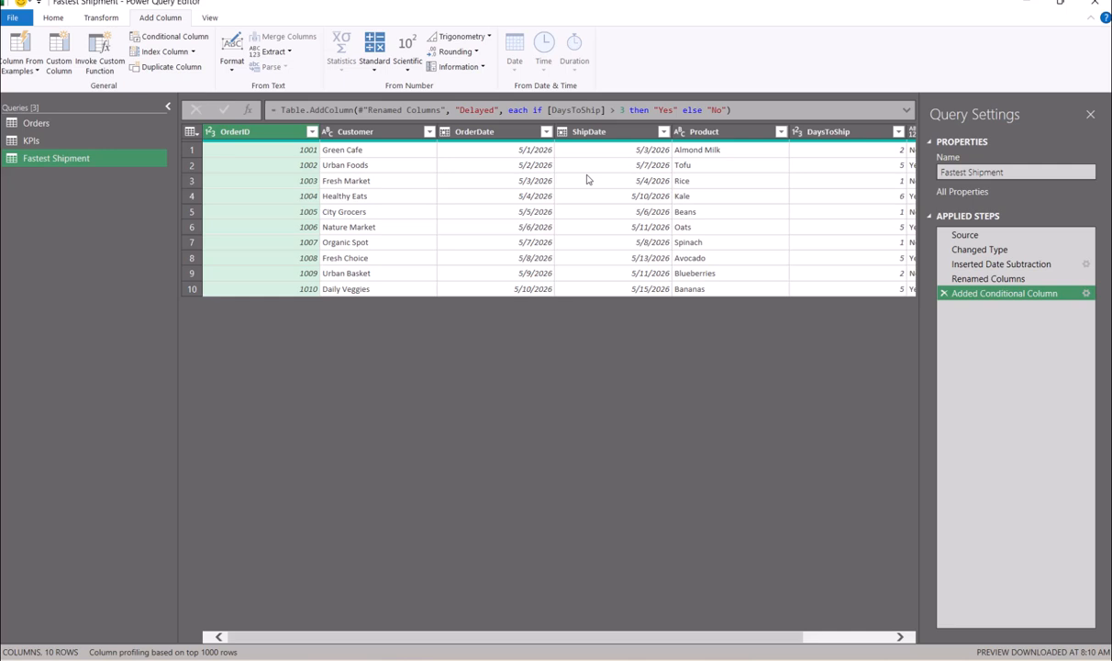
click(851, 132)
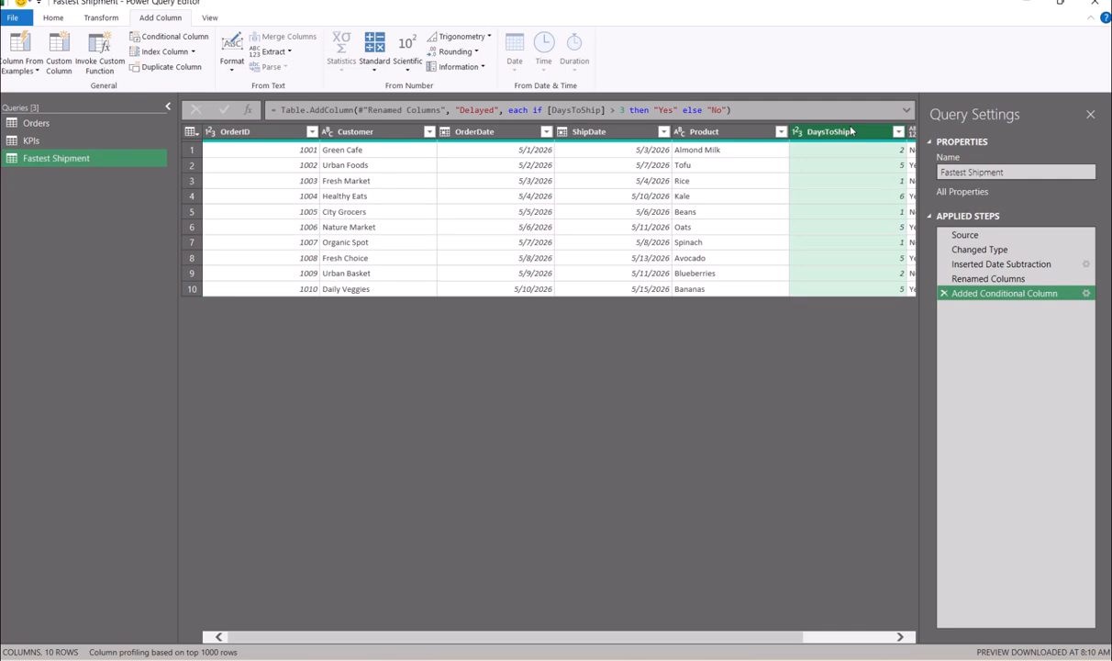
- Reduce Fastest Shipment to its minimum DaysToShip, 1, as a one-row table with a Value column
click(108, 18)
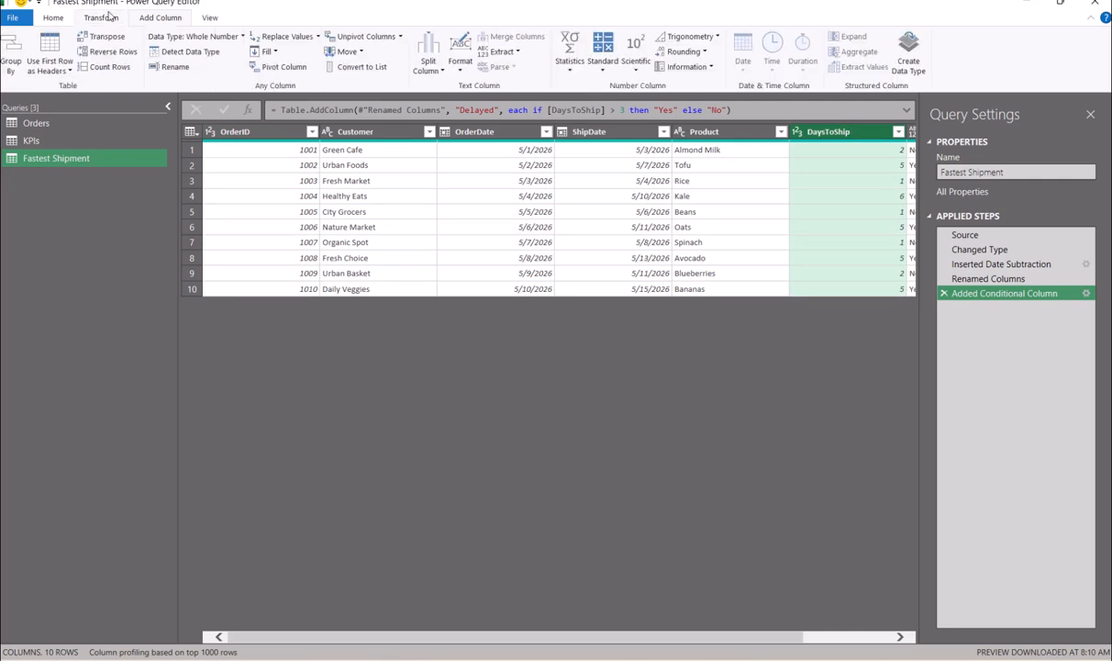
click(566, 73)
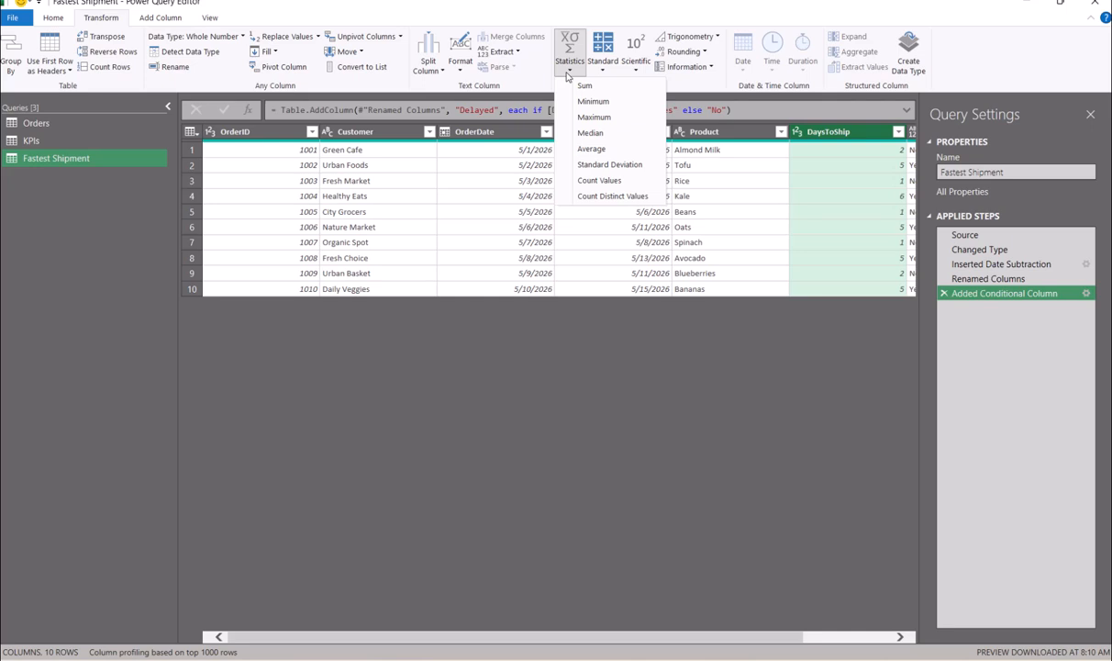
click(587, 101)
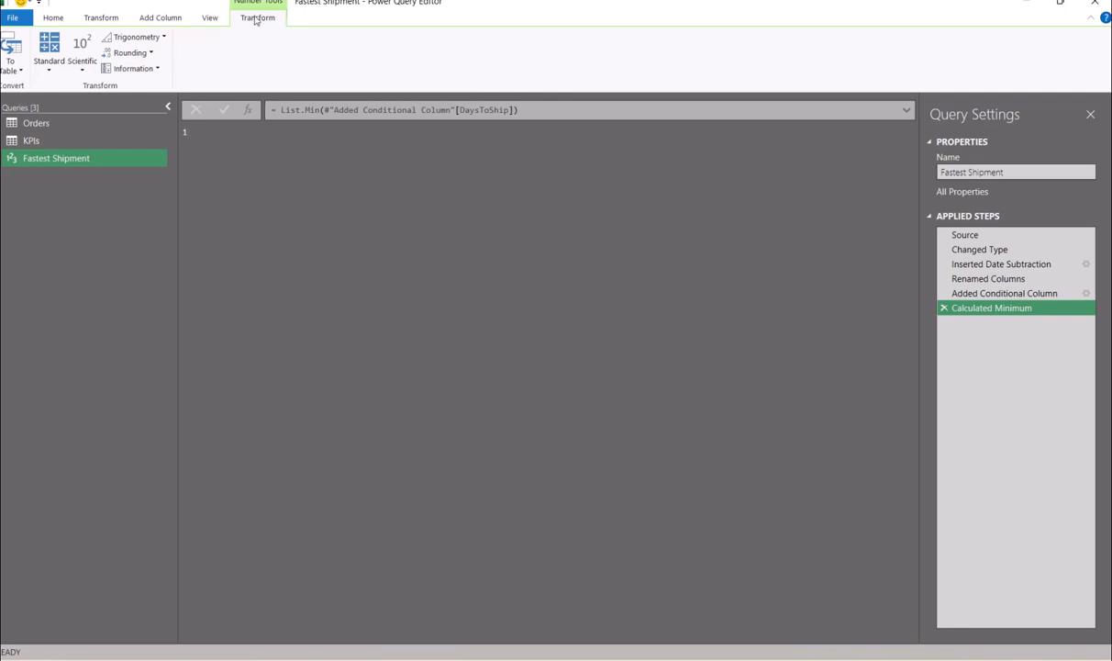
click(13, 46)
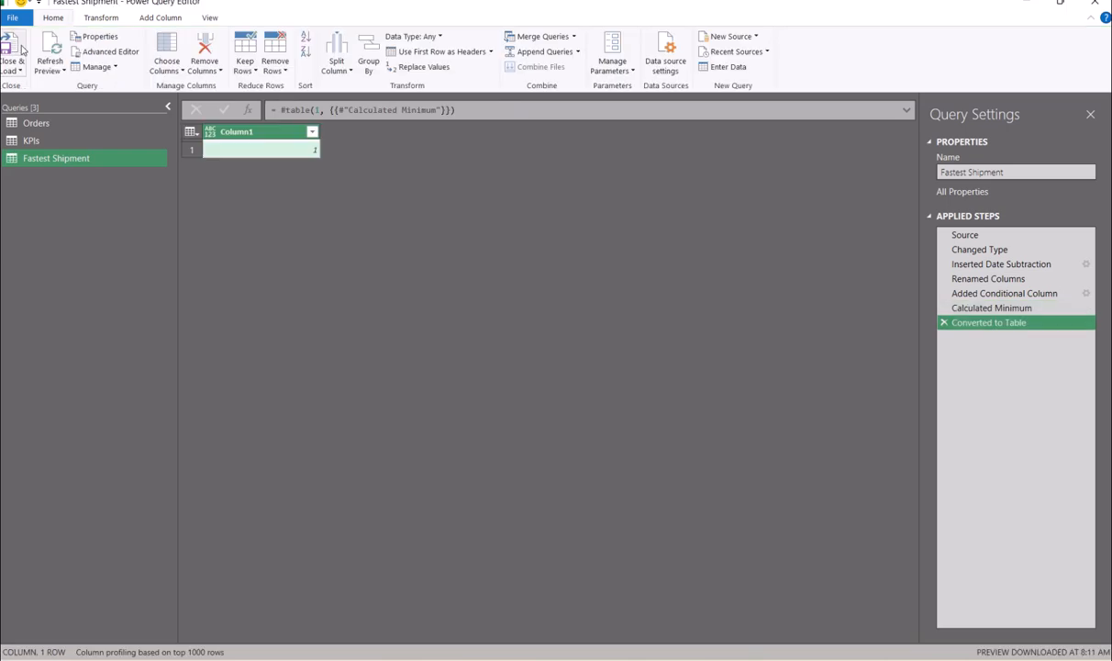
double_click(257, 133)
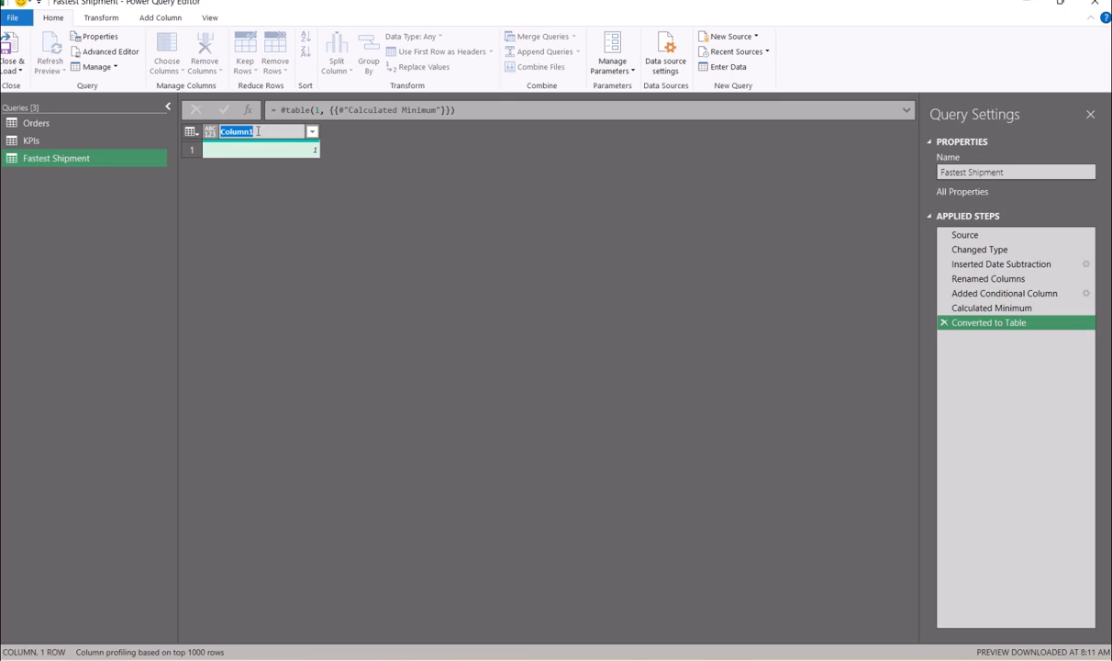
text(Value)
key(Return)
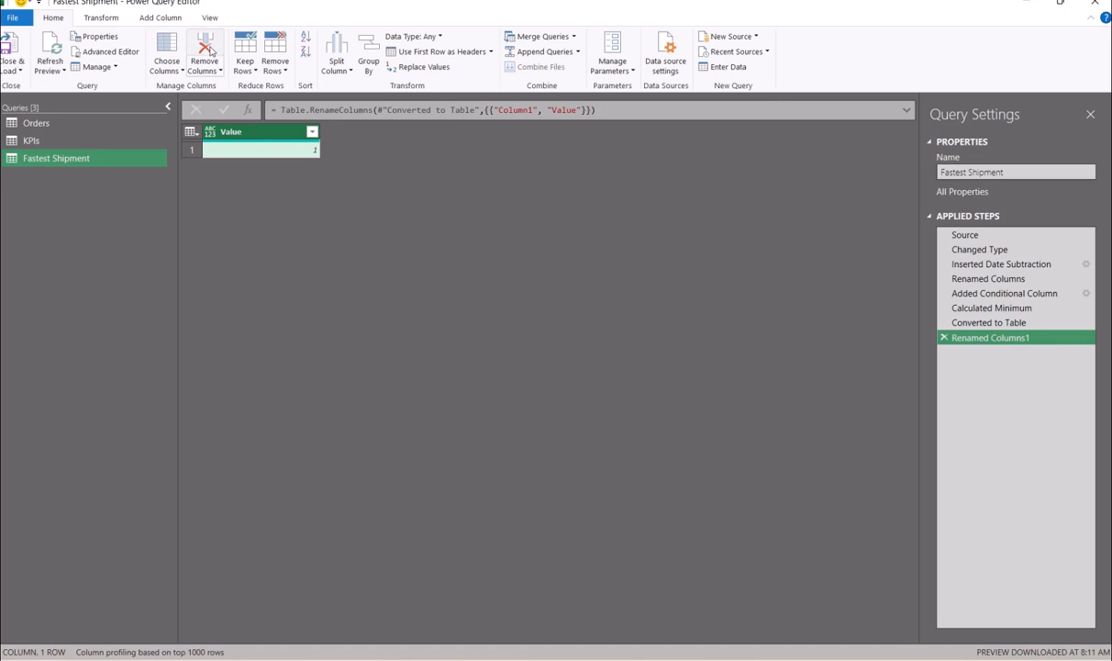
click(174, 19)
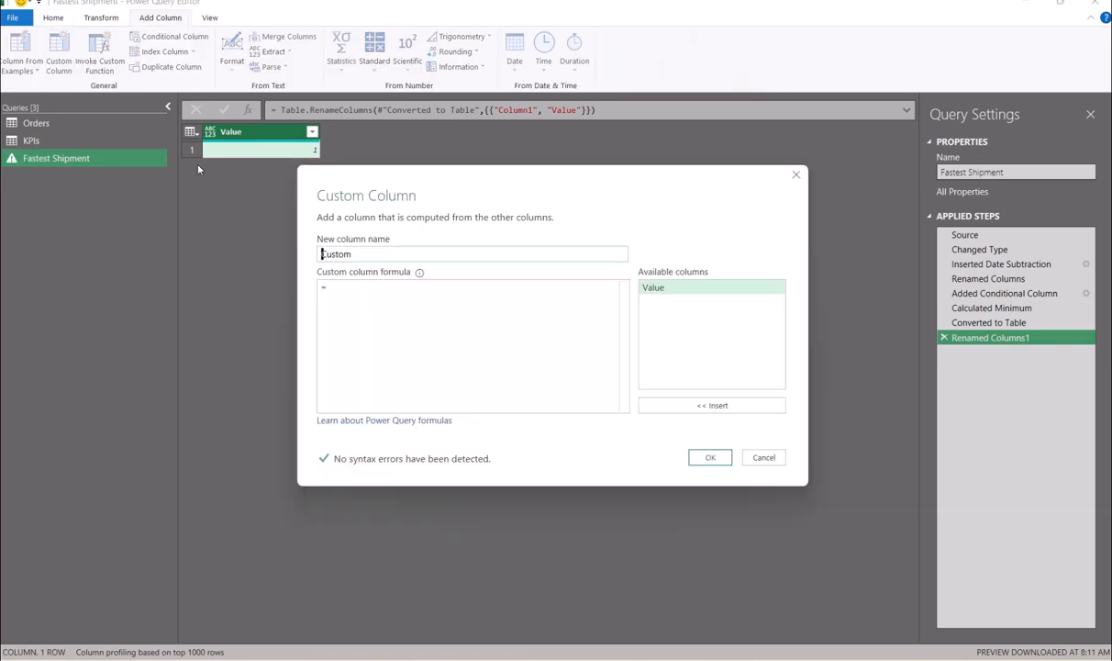
- Add a custom Metric column reading "Fastest Shipment" and move it before the Value column
drag(358, 254, 320, 260)
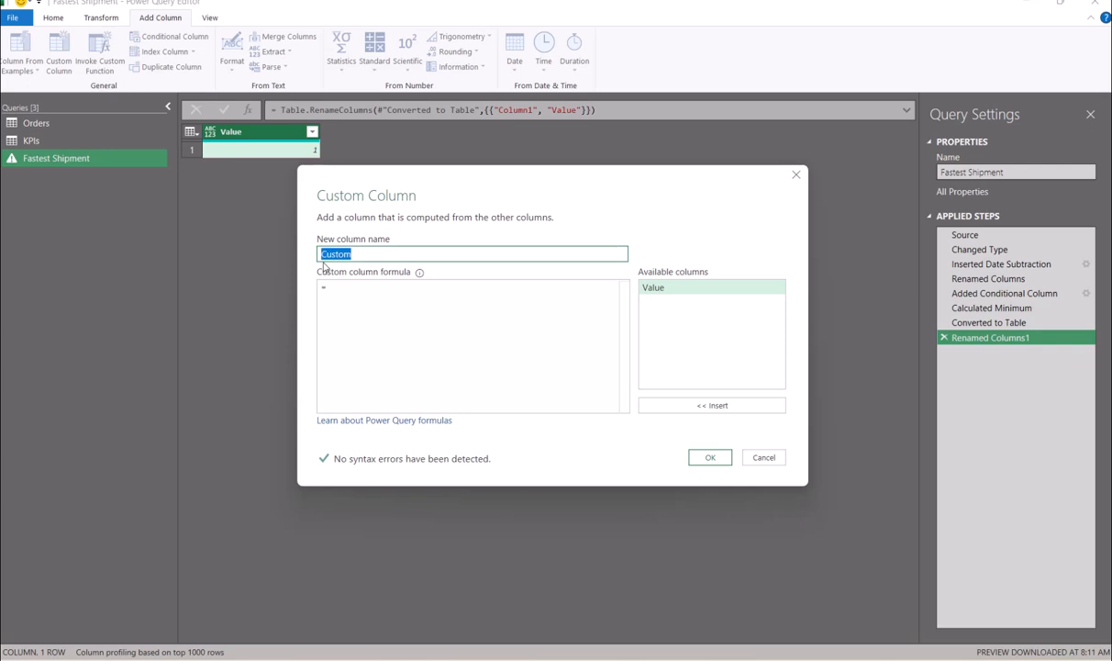
text(Metric)
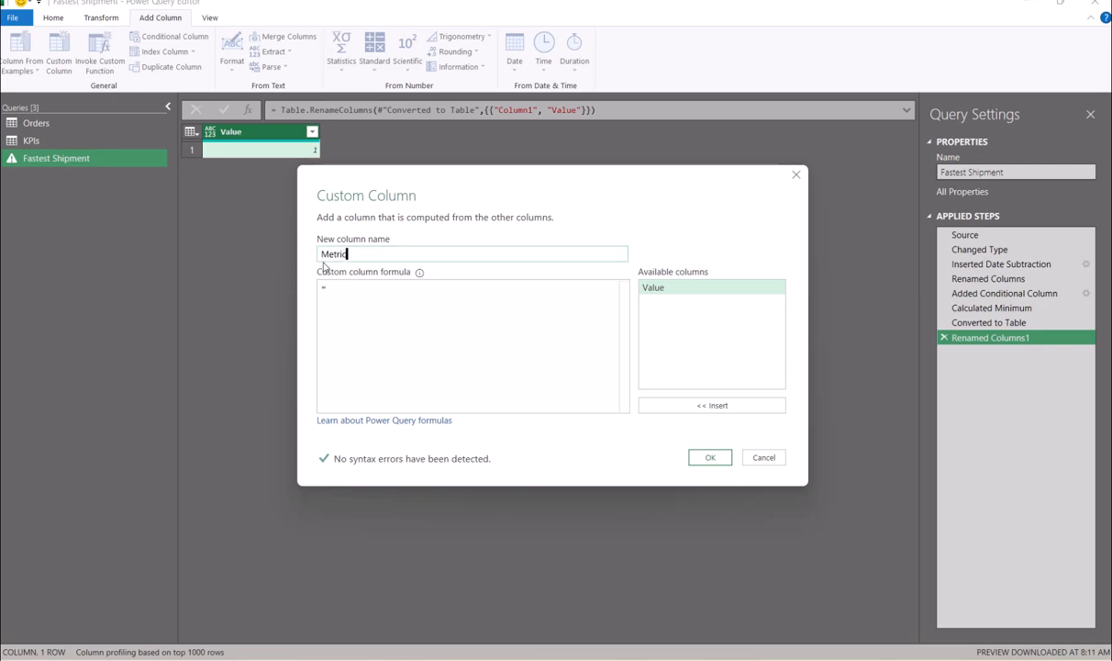
key(Tab)
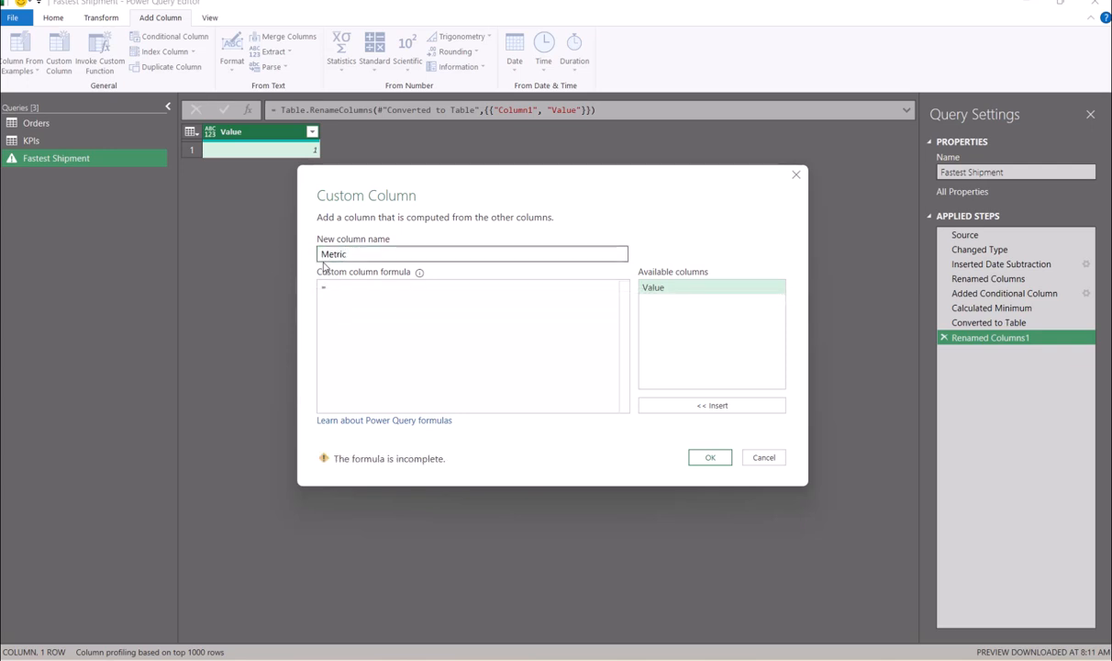
text(""Fastest)
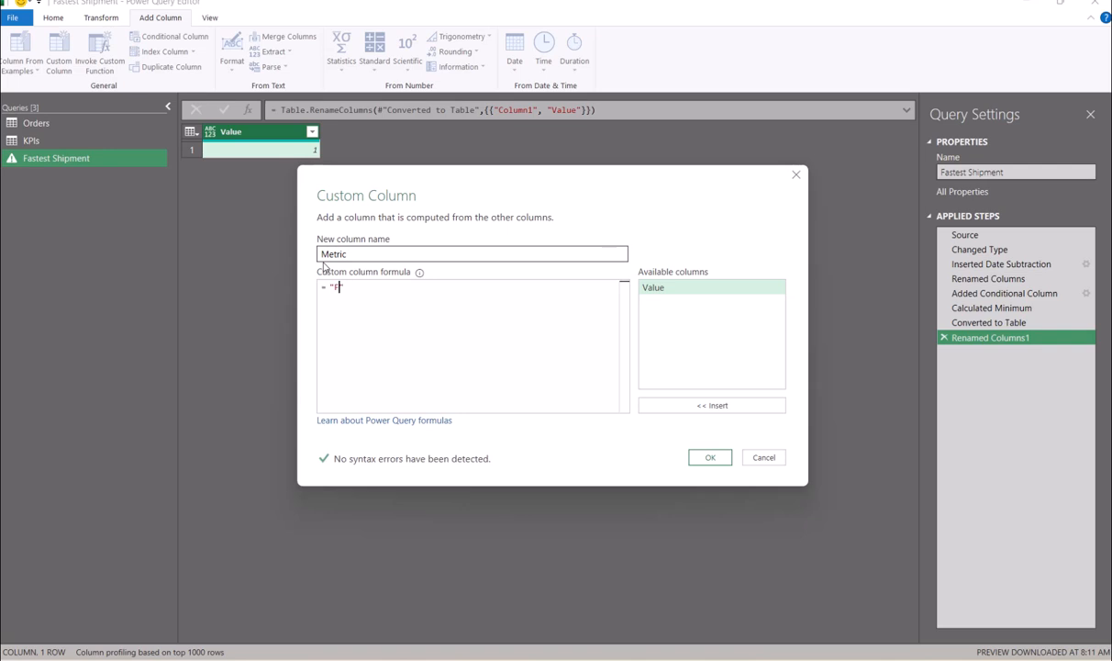
text( Shipment)
click(714, 456)
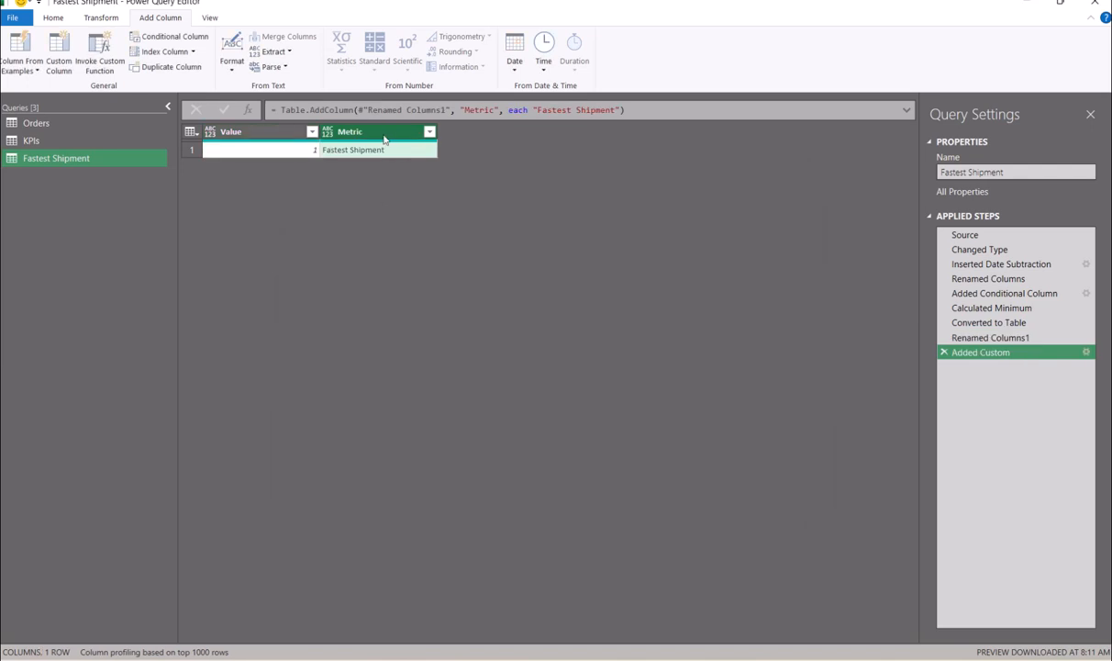
drag(383, 138, 271, 144)
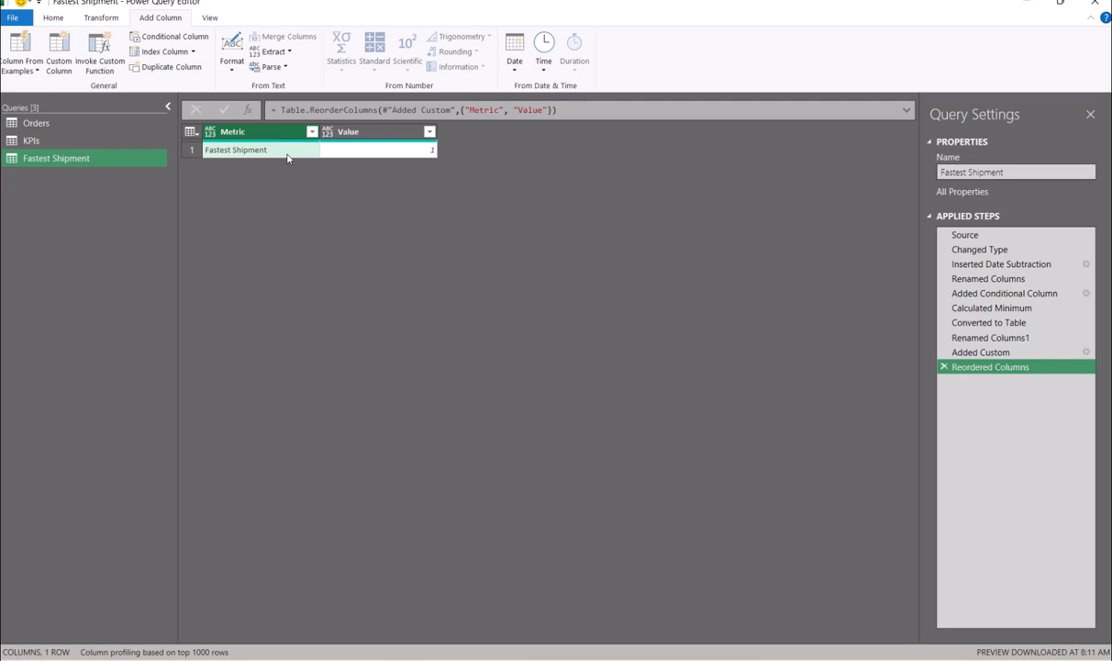
mouse_move(382, 145)
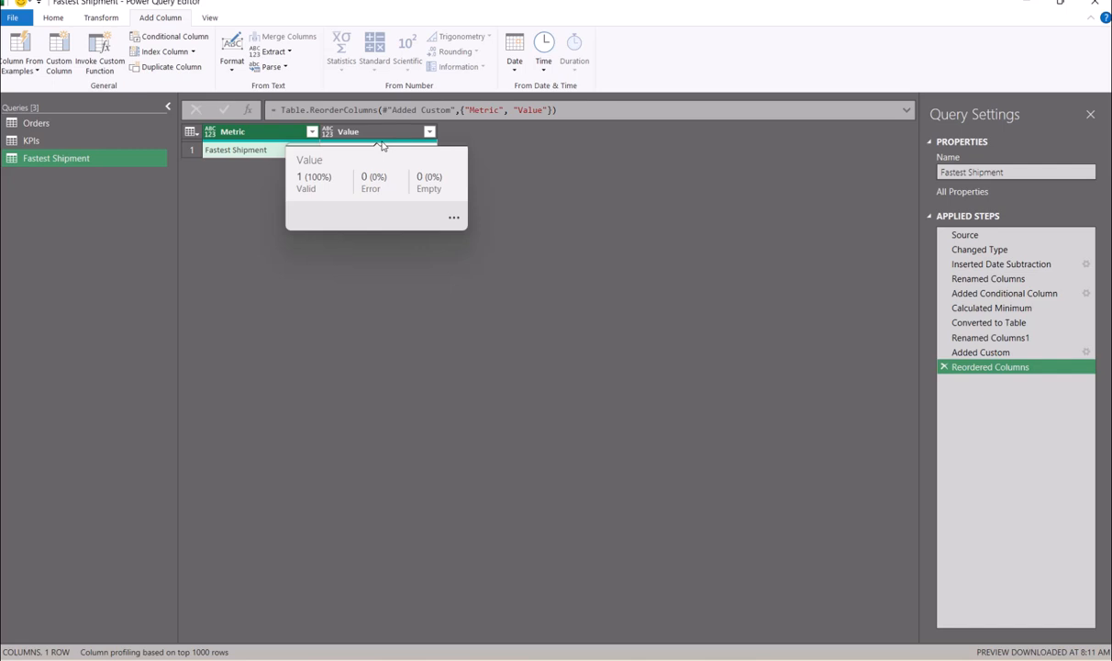
- Duplicate the Orders query as Orders (2) and select its DaysToShip column
click(45, 123)
right_click(48, 125)
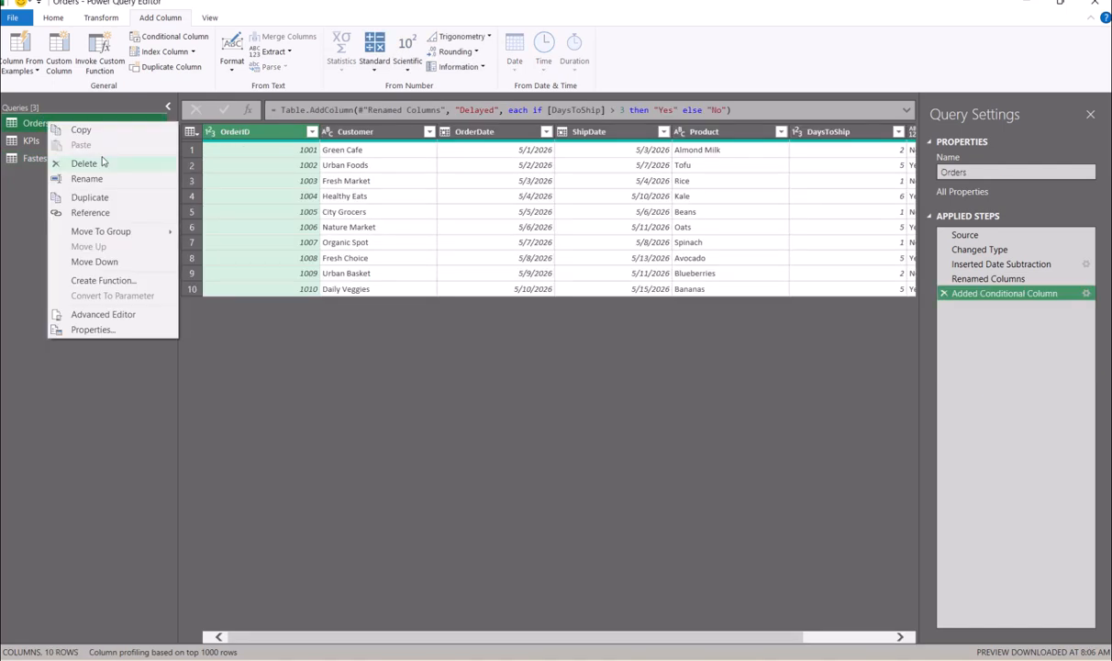
click(103, 197)
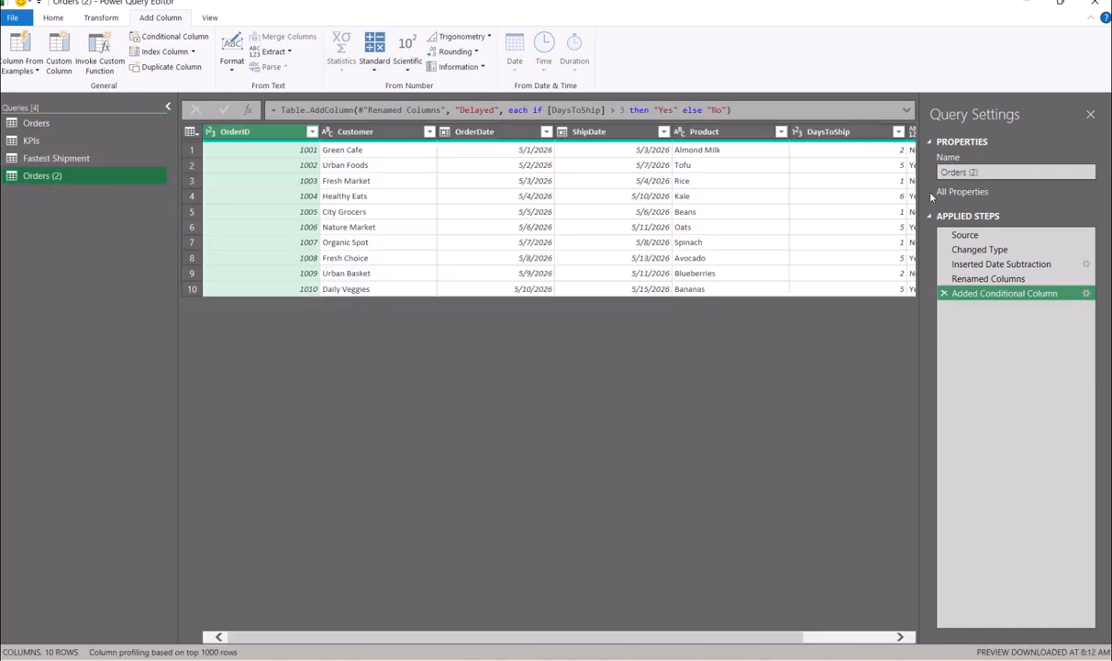
click(838, 135)
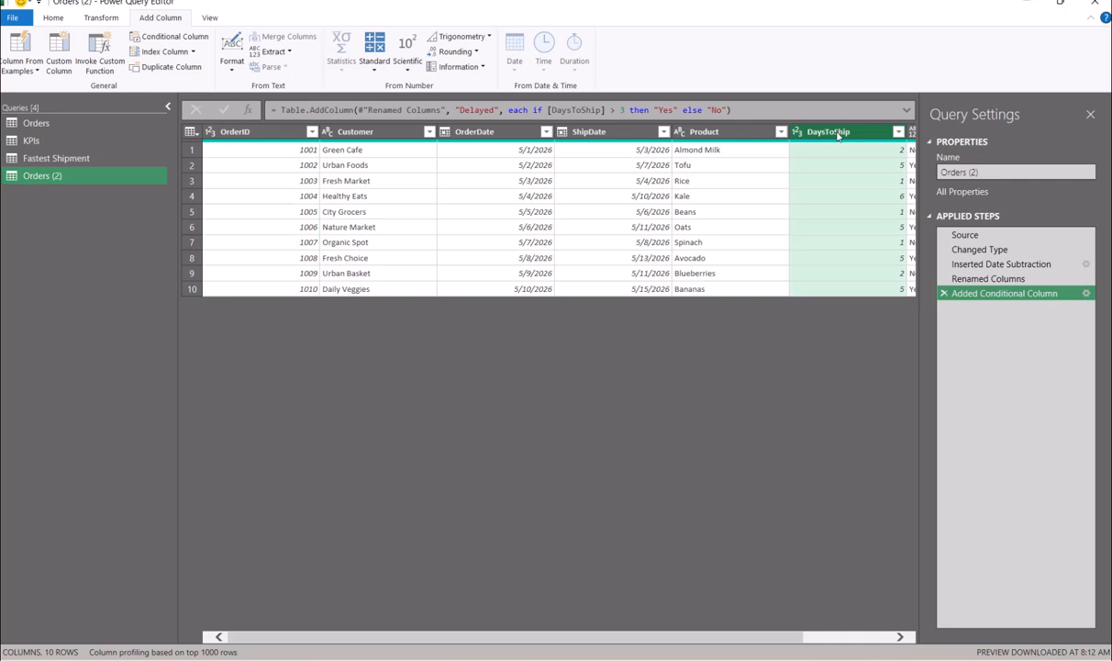
- Compute the maximum DaysToShip, 6, and turn it into a one-row table with a Value column
click(101, 18)
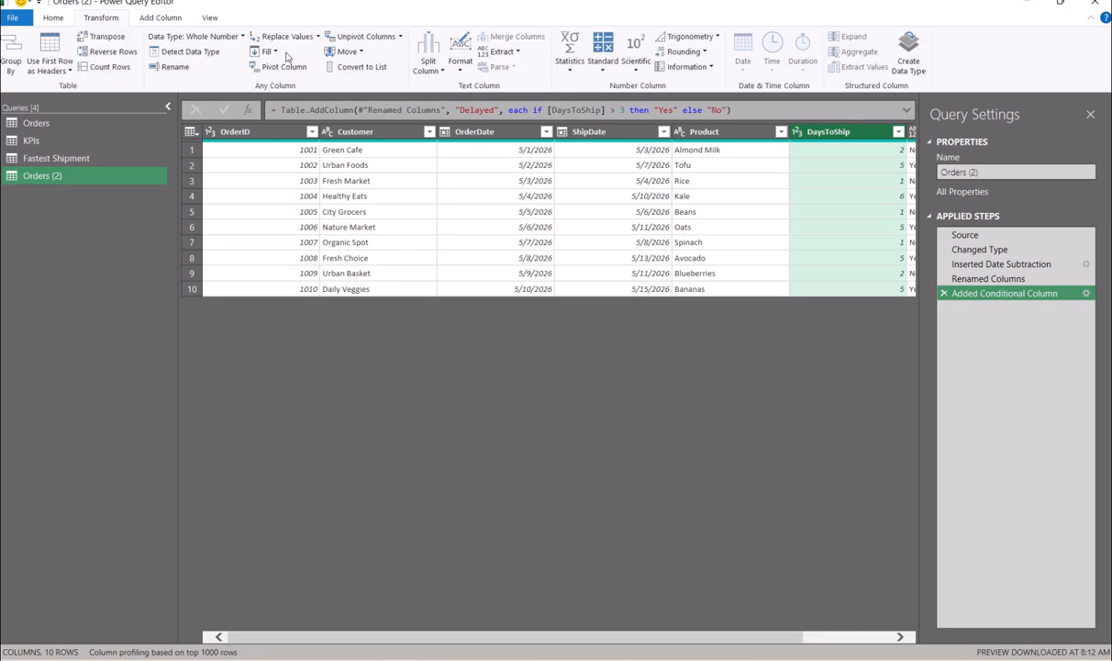
click(571, 69)
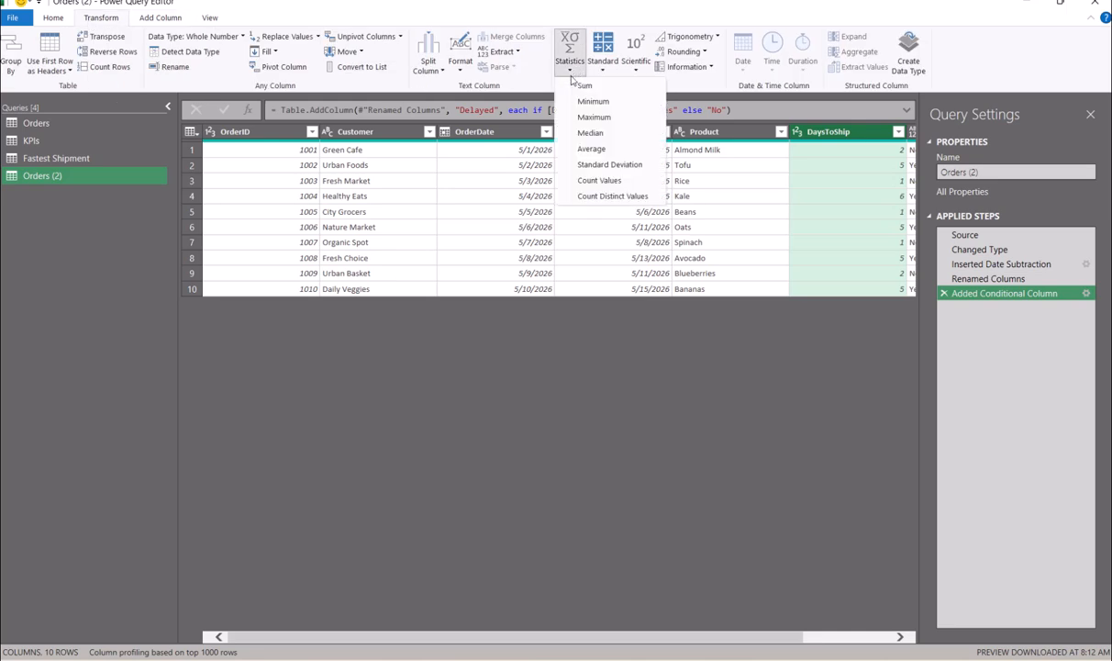
click(594, 117)
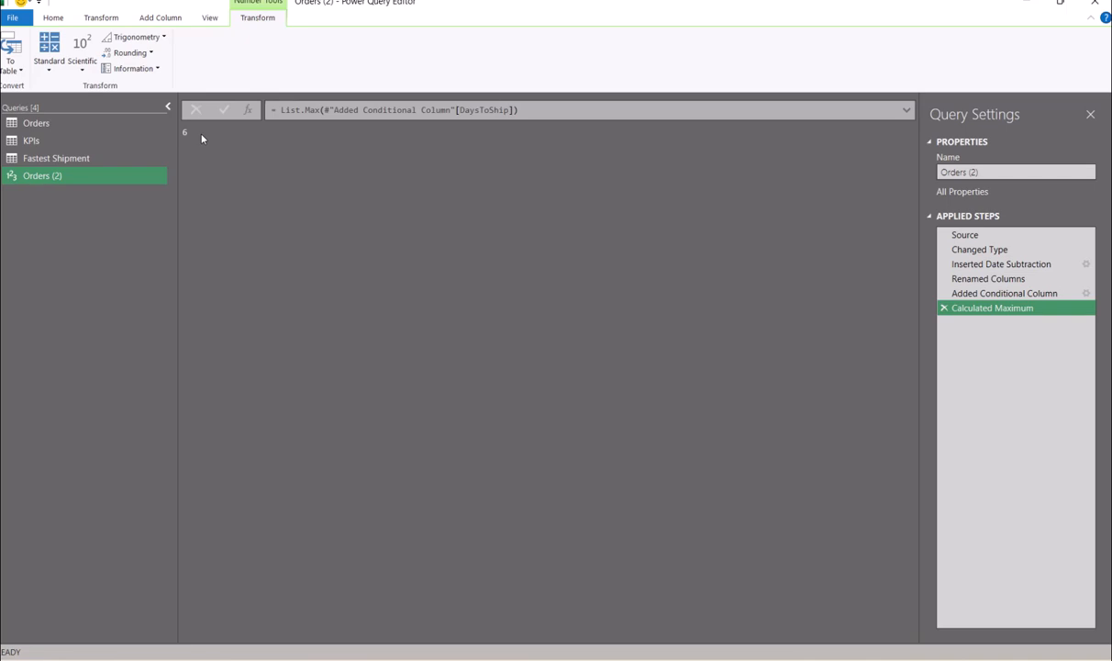
click(11, 50)
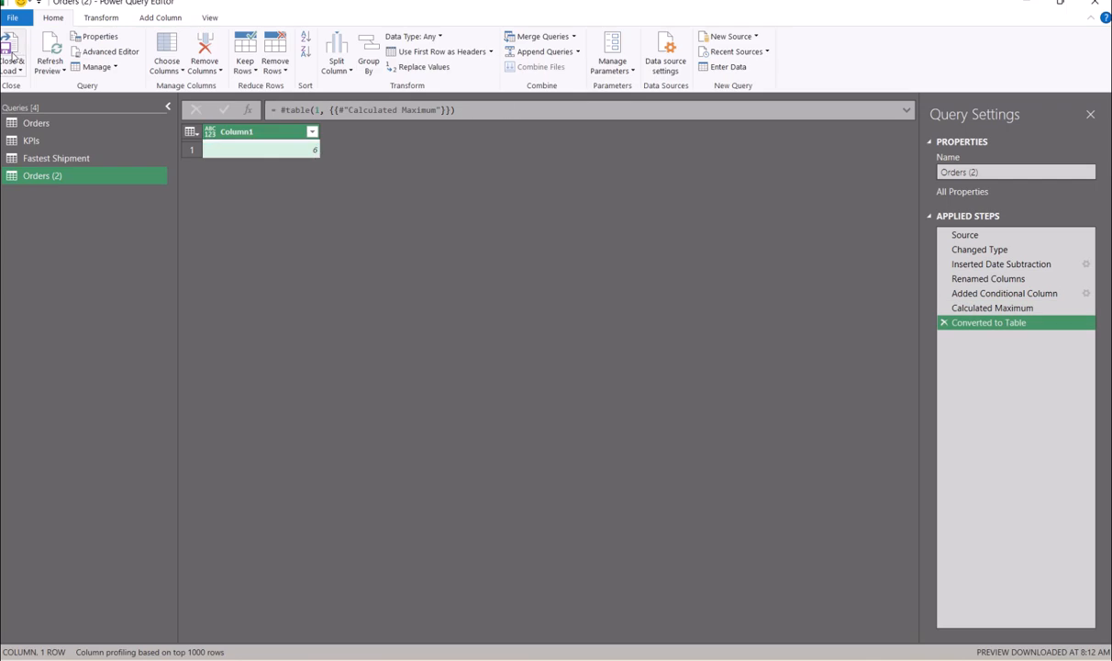
double_click(273, 133)
text(Value)
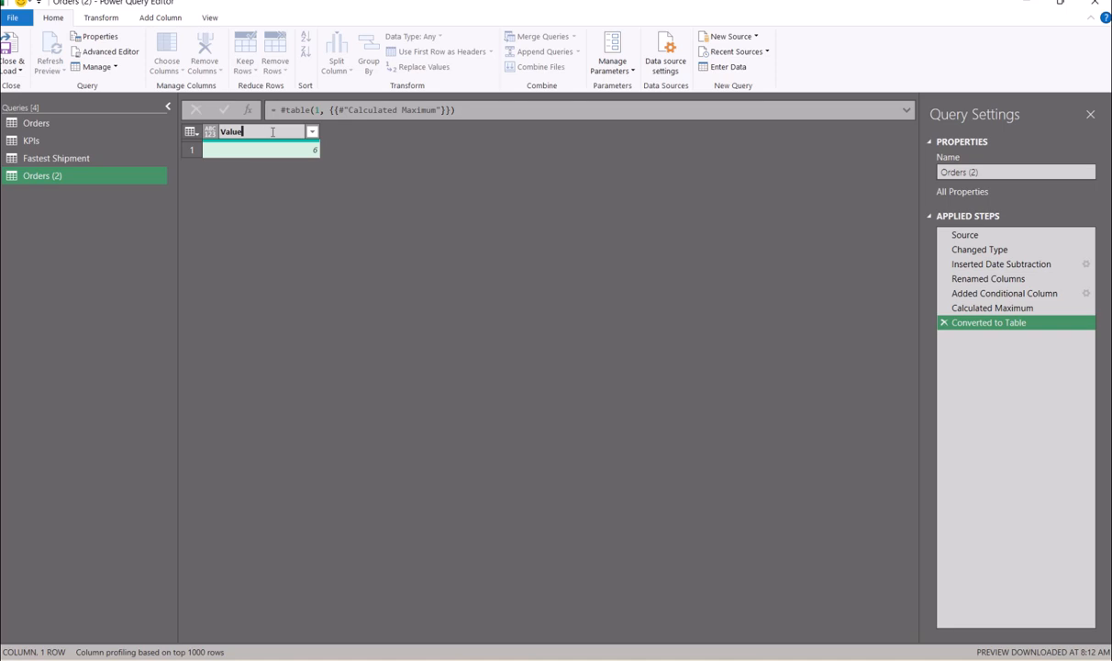
key(Return)
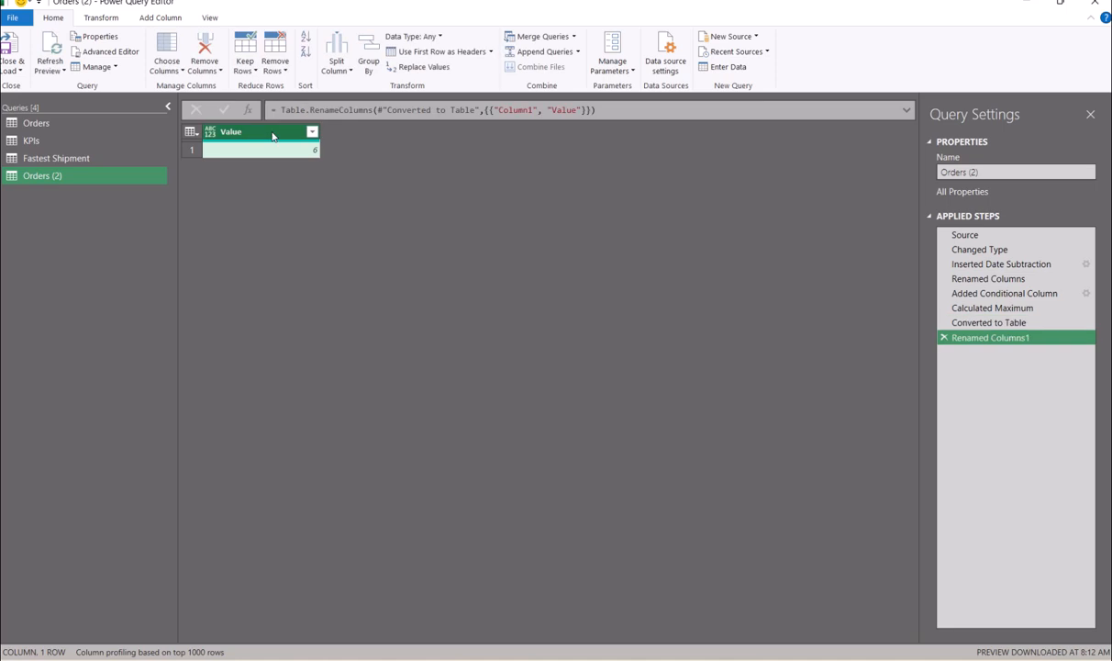
click(179, 19)
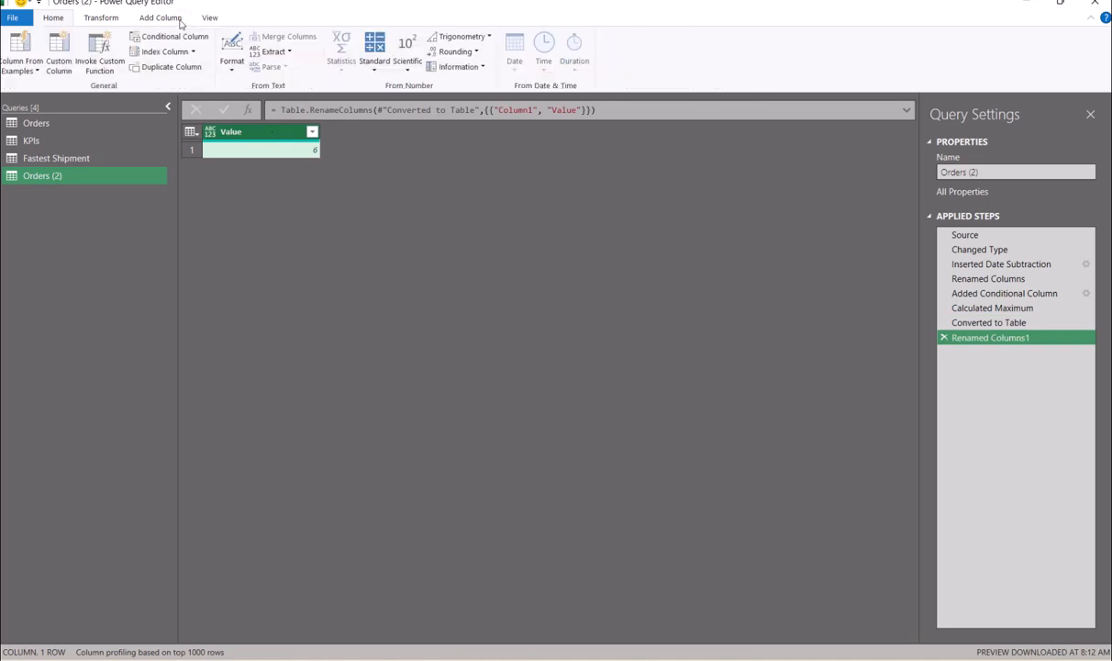
- Add a custom Metric column with the text "Slowest Shipement" and drag it before Value
click(59, 51)
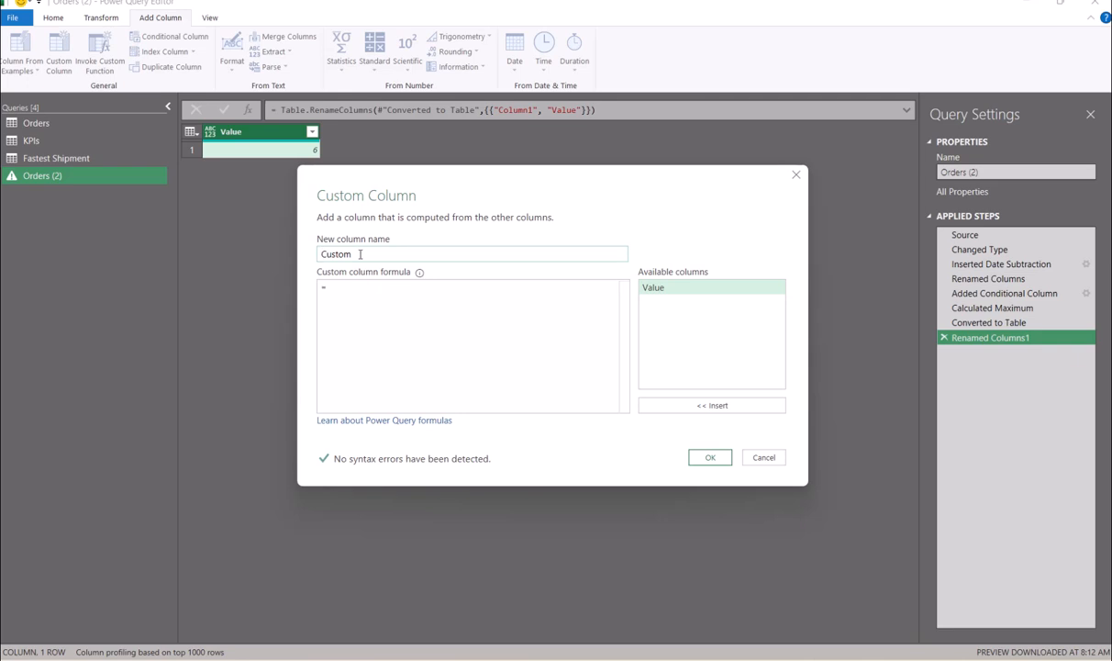
double_click(360, 254)
text(Metric)
key(Tab)
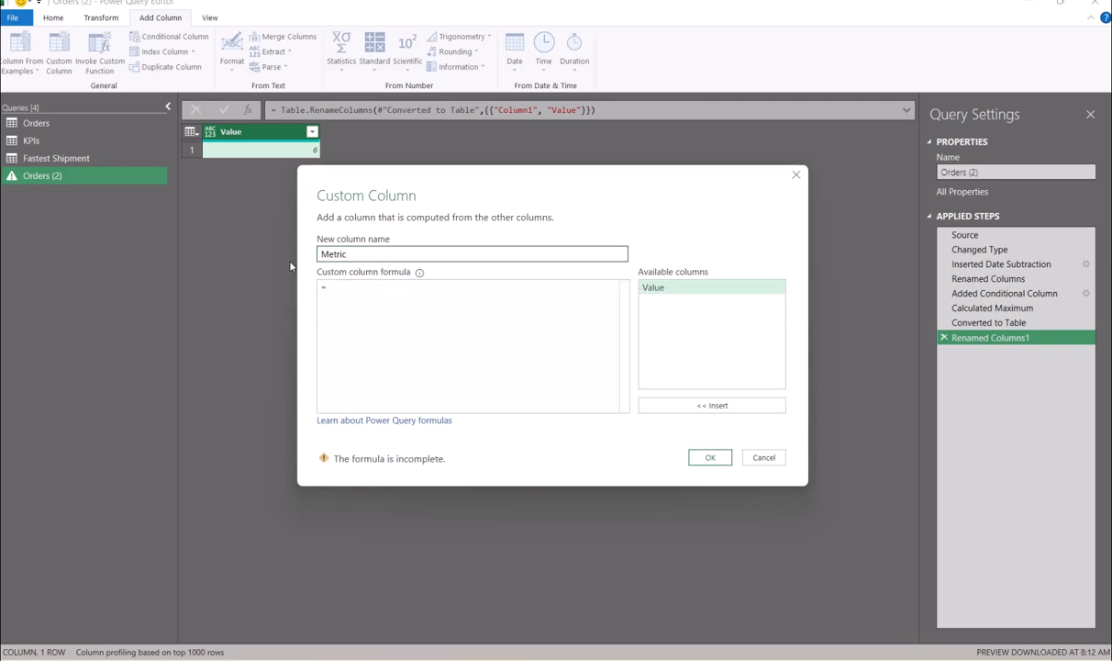
text("")
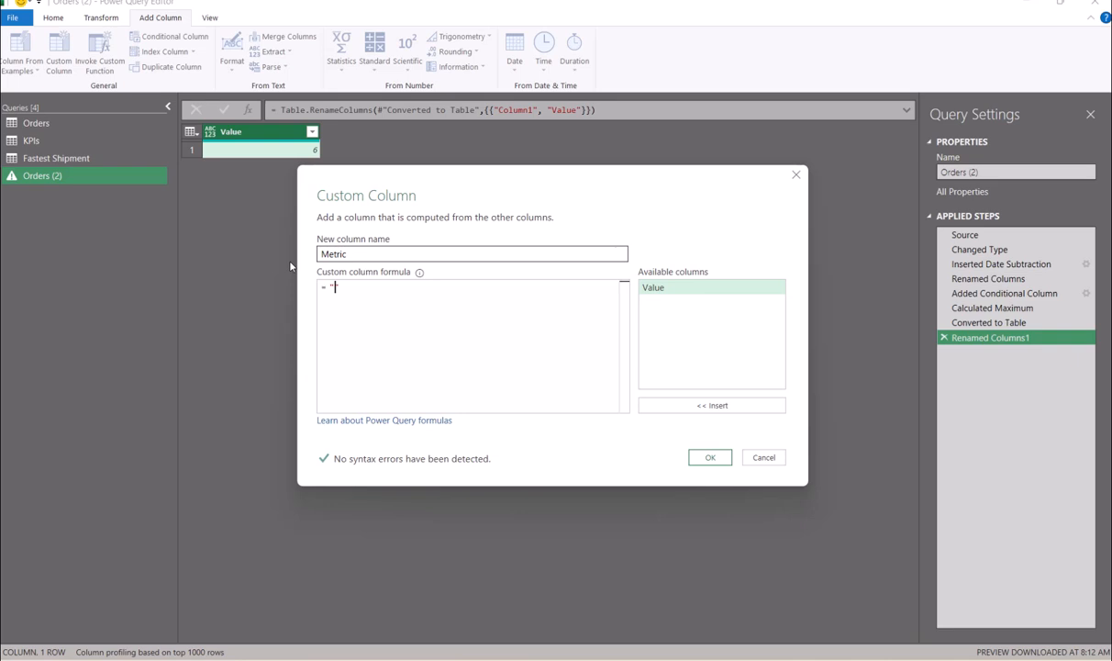
text(Slowest Shipement)
click(718, 454)
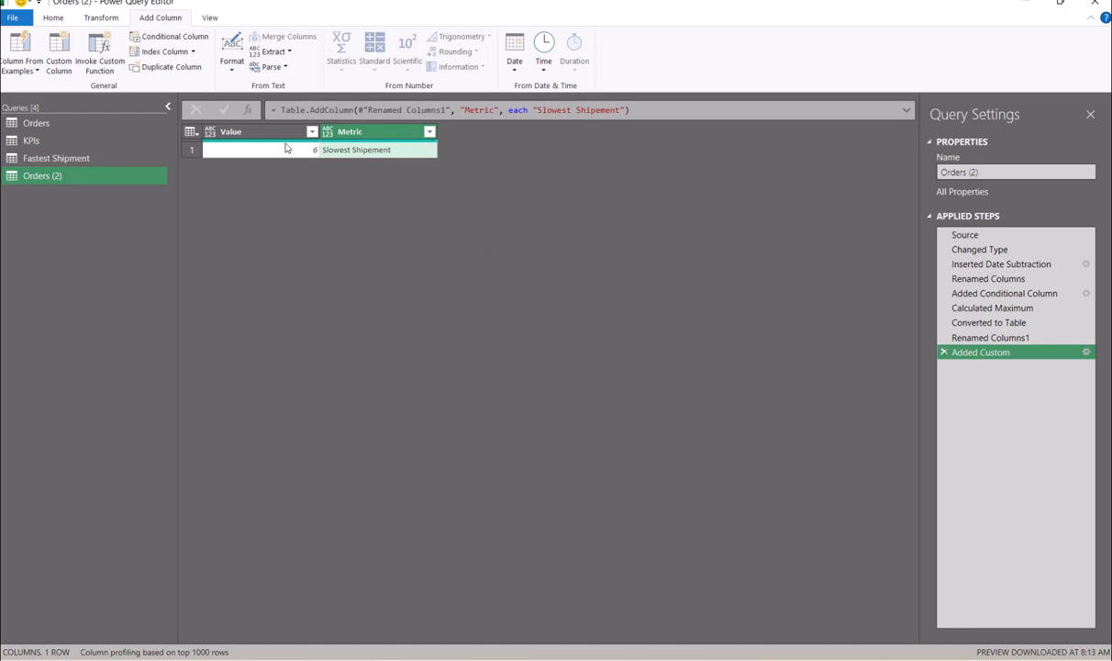
drag(381, 131, 279, 141)
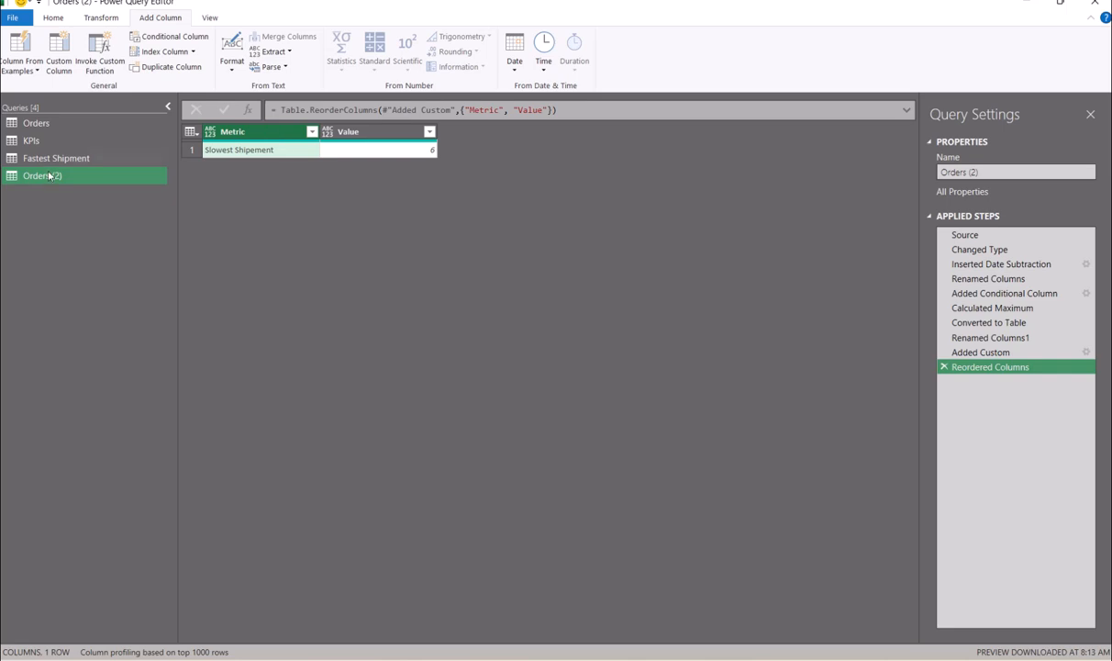
- Rename the Orders (2) query to "Slowest Shipment" and return to the Orders query
click(988, 170)
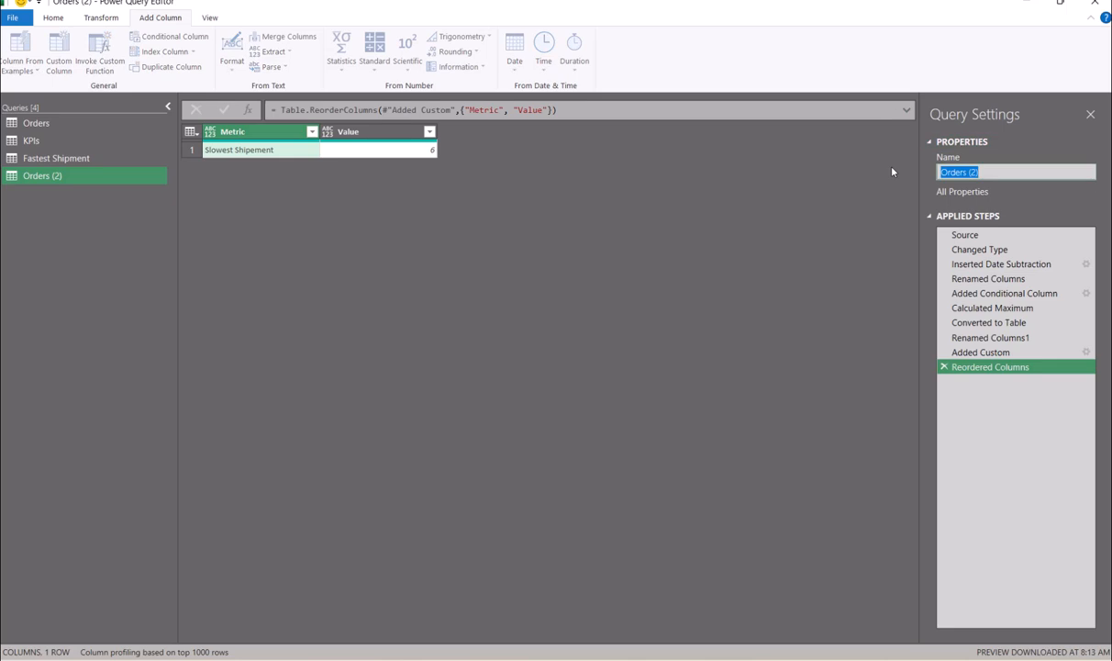
key(BackSpace)
text(Slowest S)
text(hipment)
key(Return)
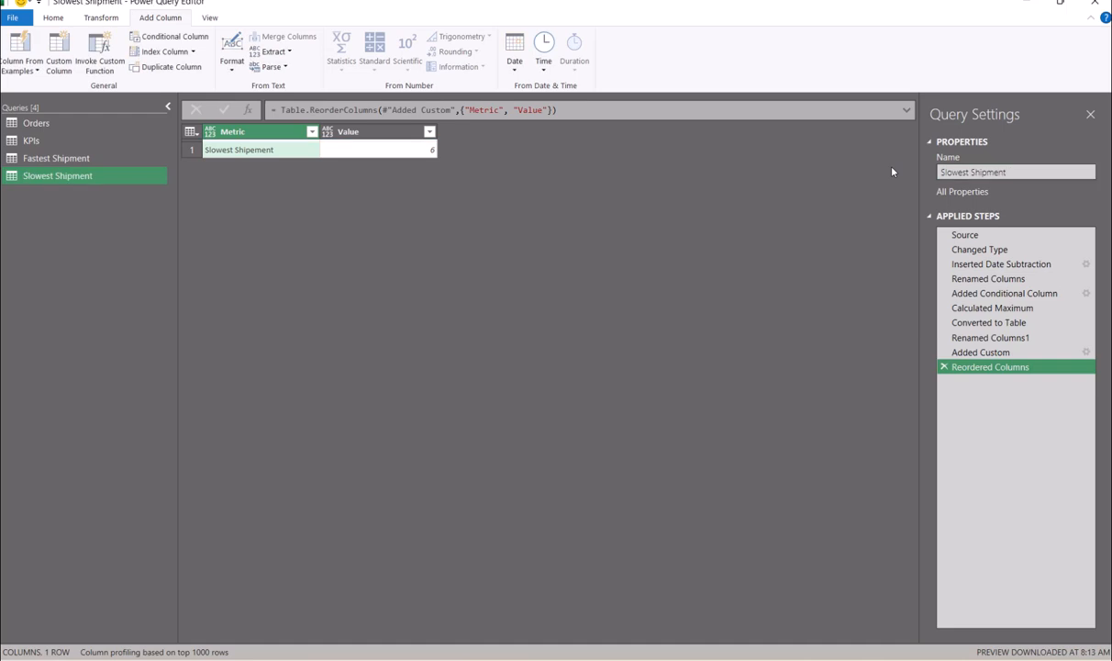
click(30, 124)
right_click(31, 125)
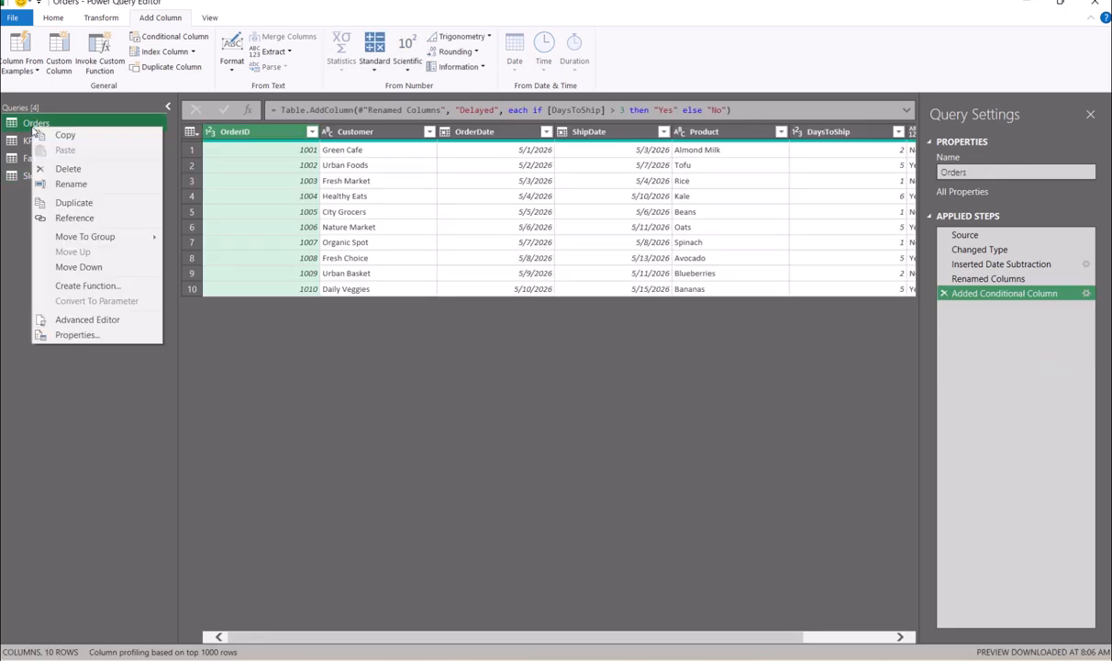
- Duplicate the Orders query and name the copy "Delayed Orders"
click(91, 203)
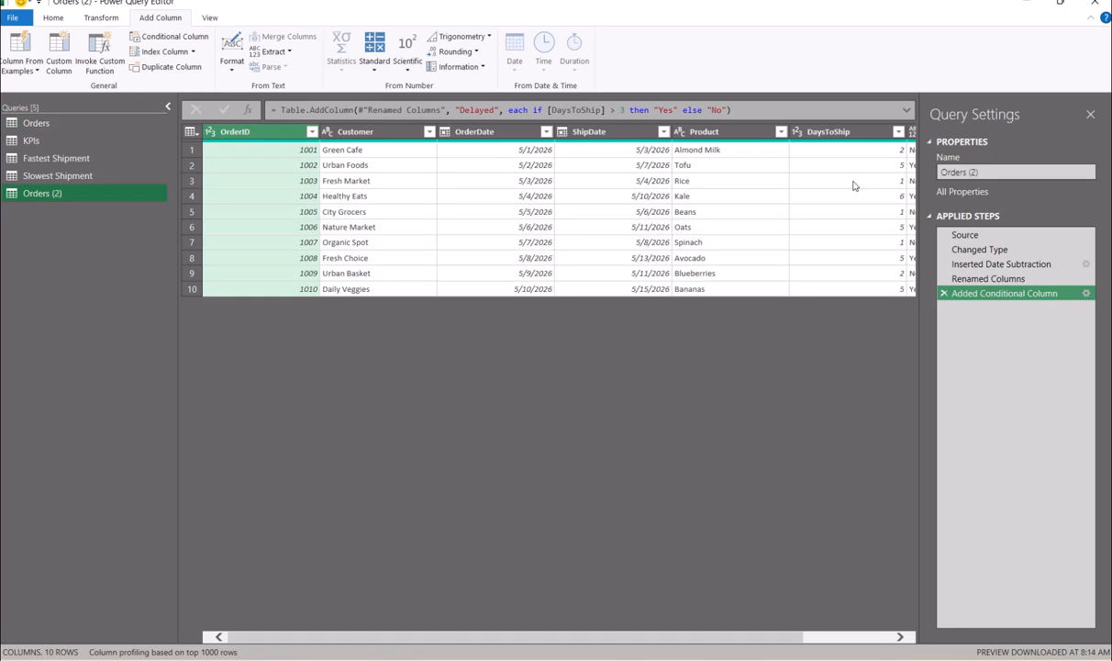
click(1006, 175)
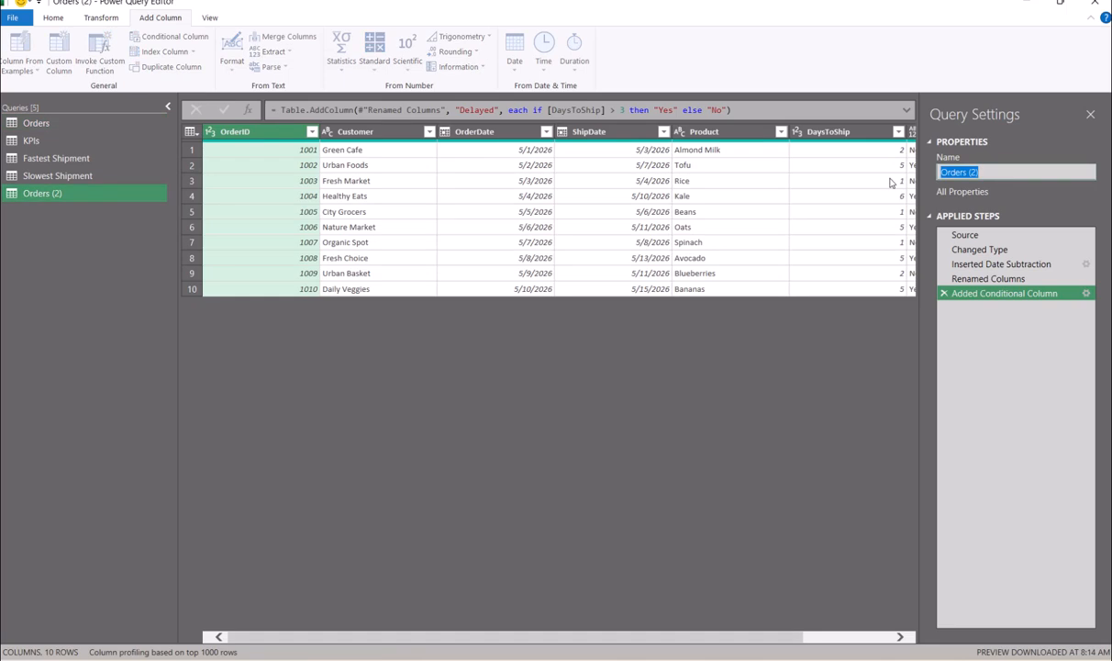
text(Delayed Orders)
key(Return)
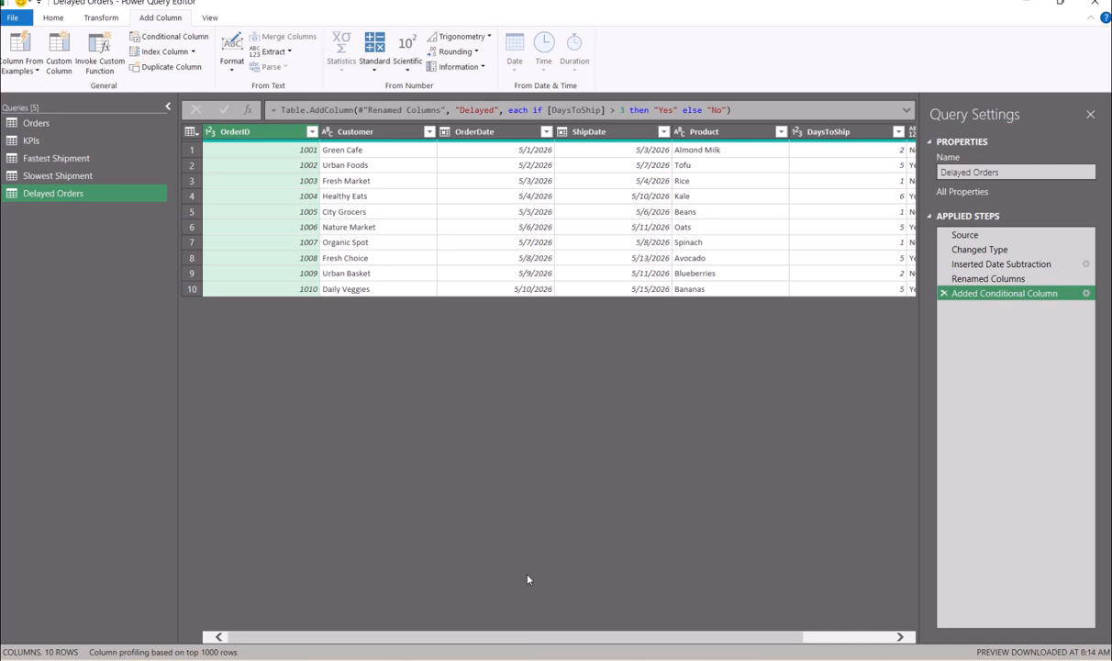
- Filter the Delayed column to keep only Yes rows, leaving 5 orders
drag(514, 636, 604, 642)
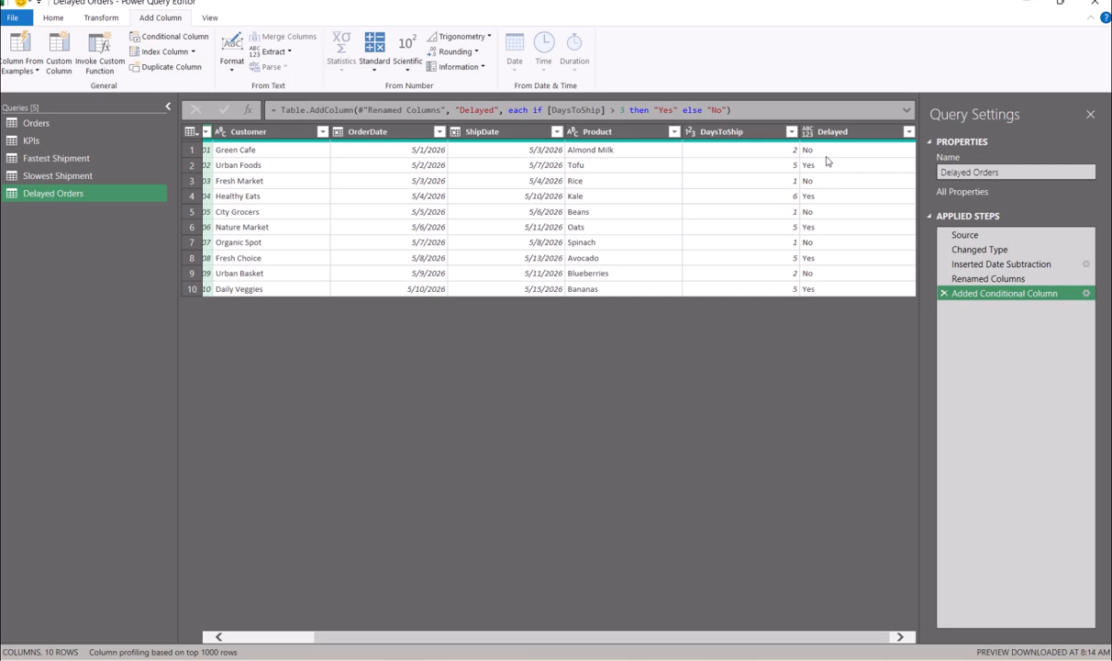
click(906, 131)
click(906, 132)
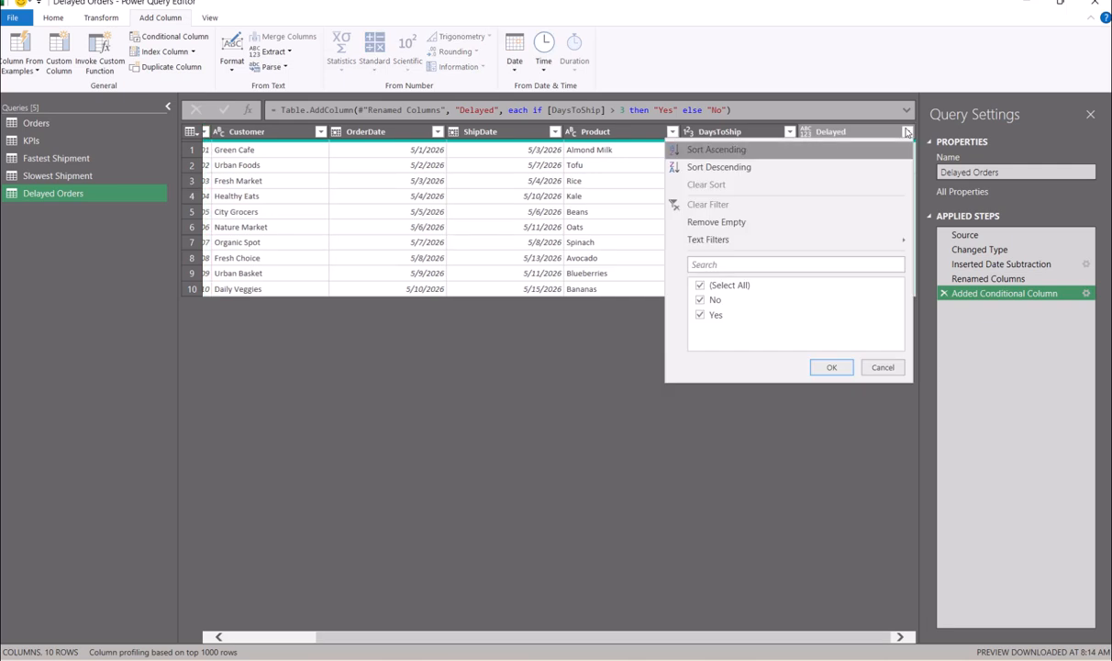
click(716, 300)
click(831, 367)
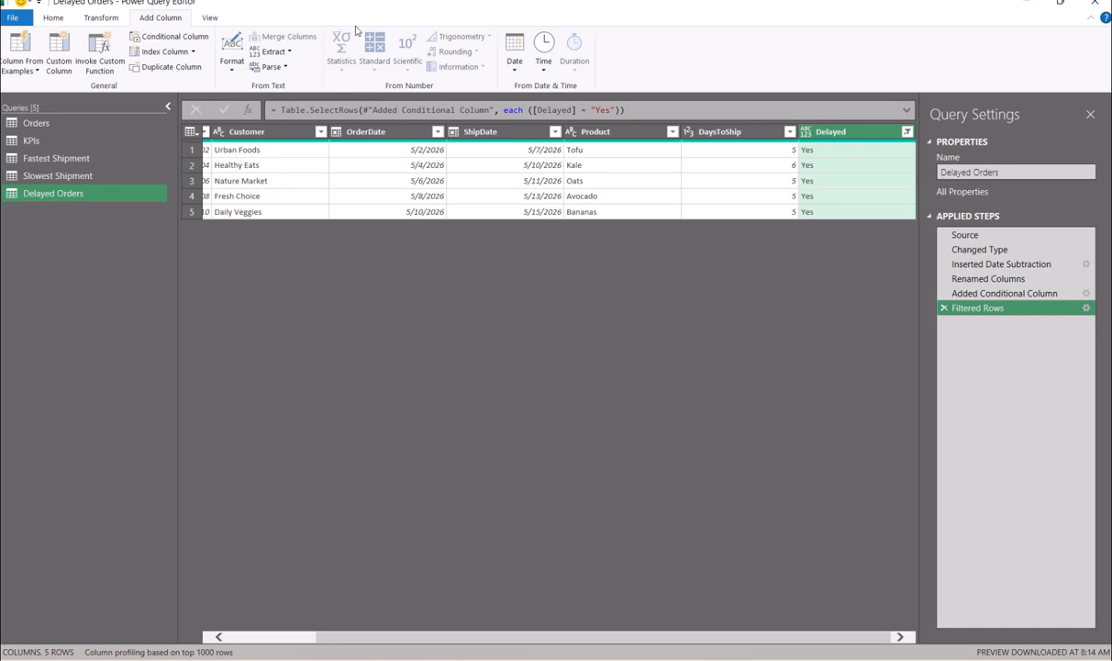
- Count the 5 delayed rows and turn the count into a one-row table with a Value column
click(95, 19)
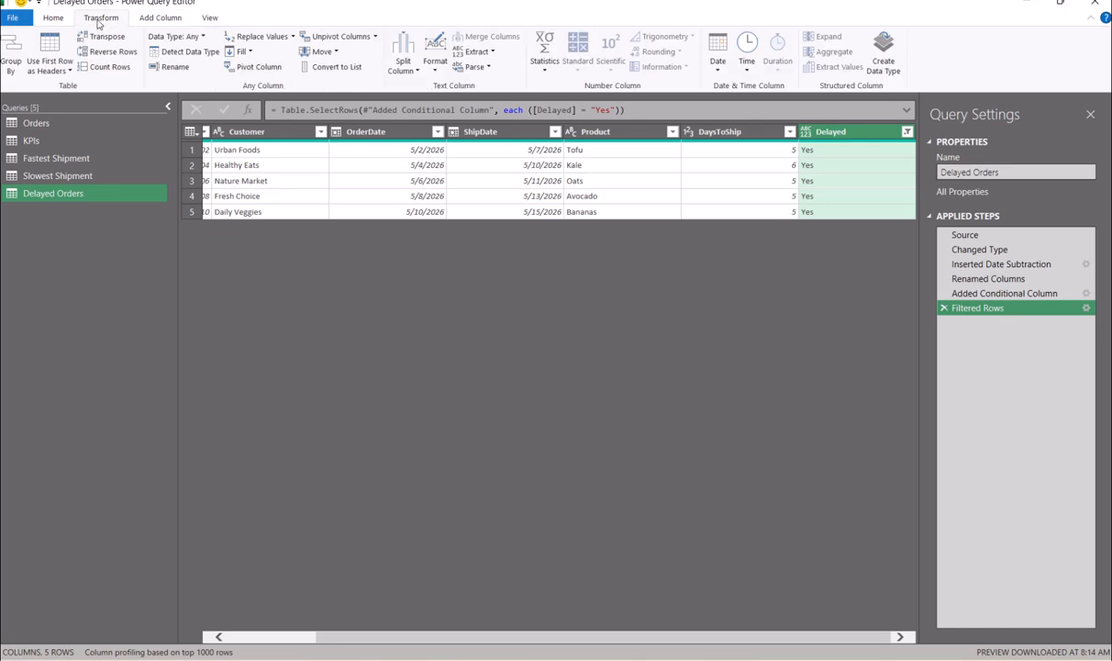
click(110, 66)
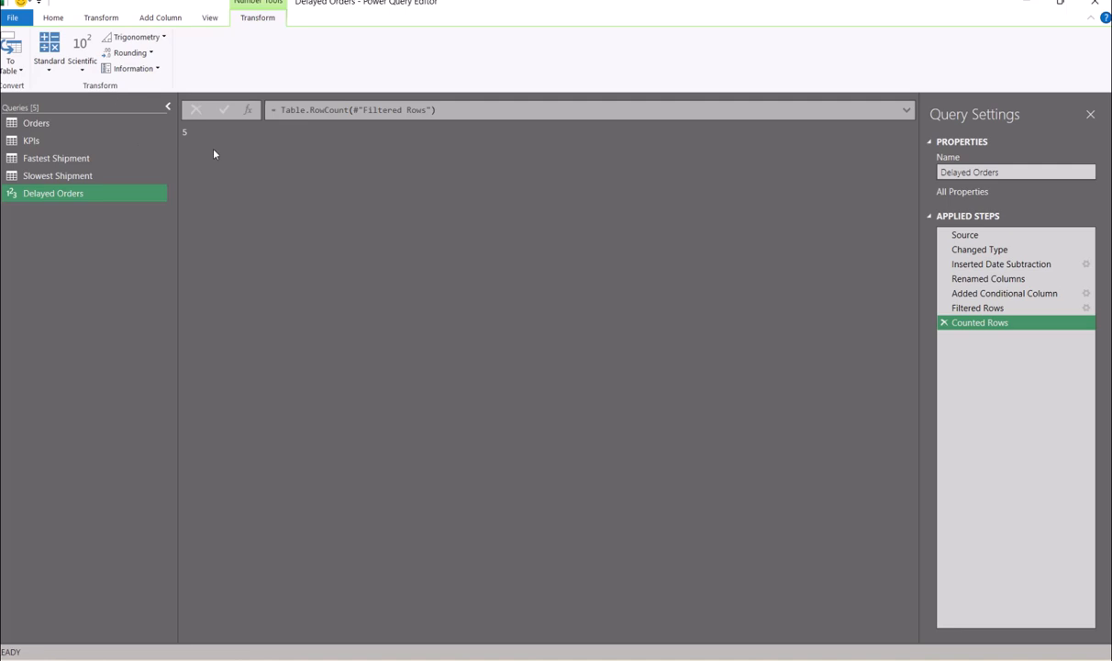
click(11, 50)
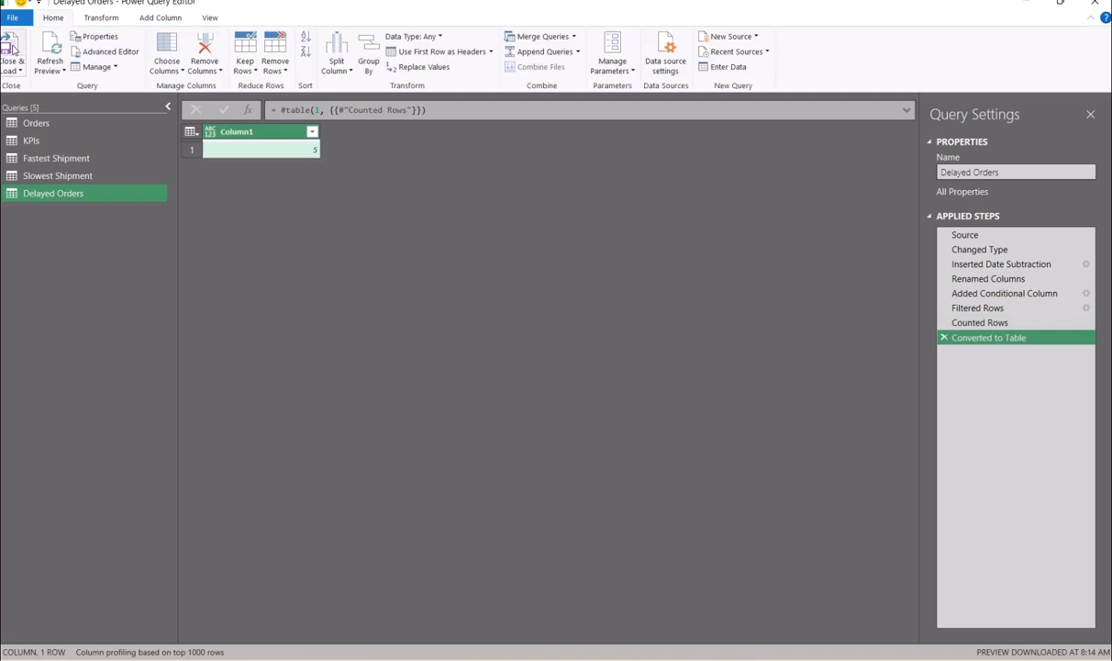
double_click(295, 134)
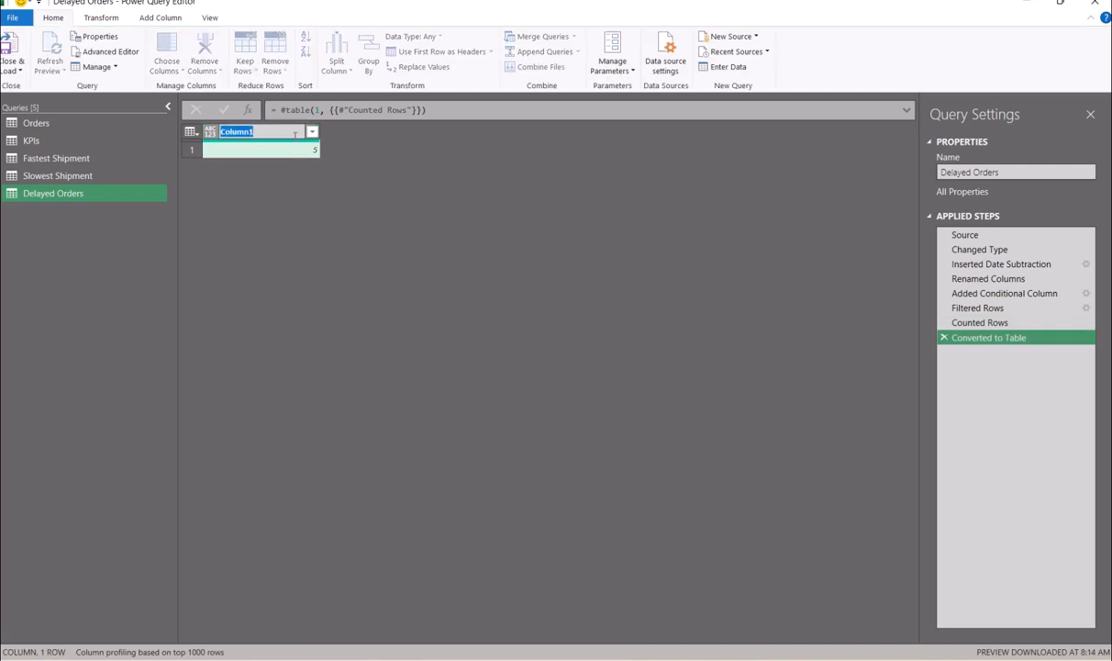
text(Value)
key(Return)
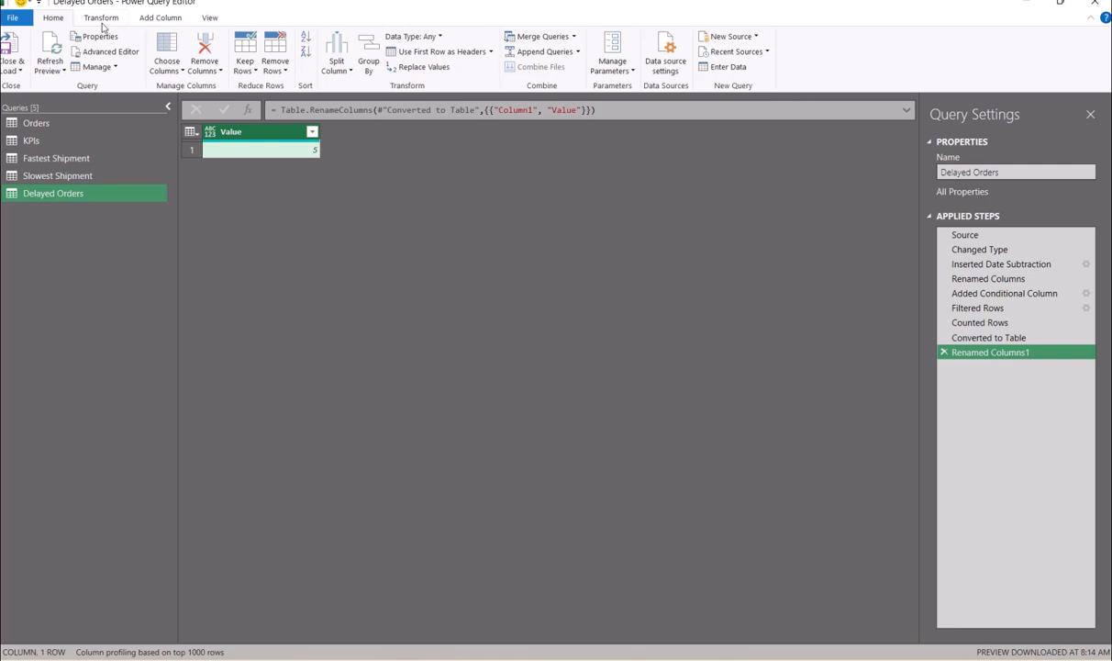
click(157, 17)
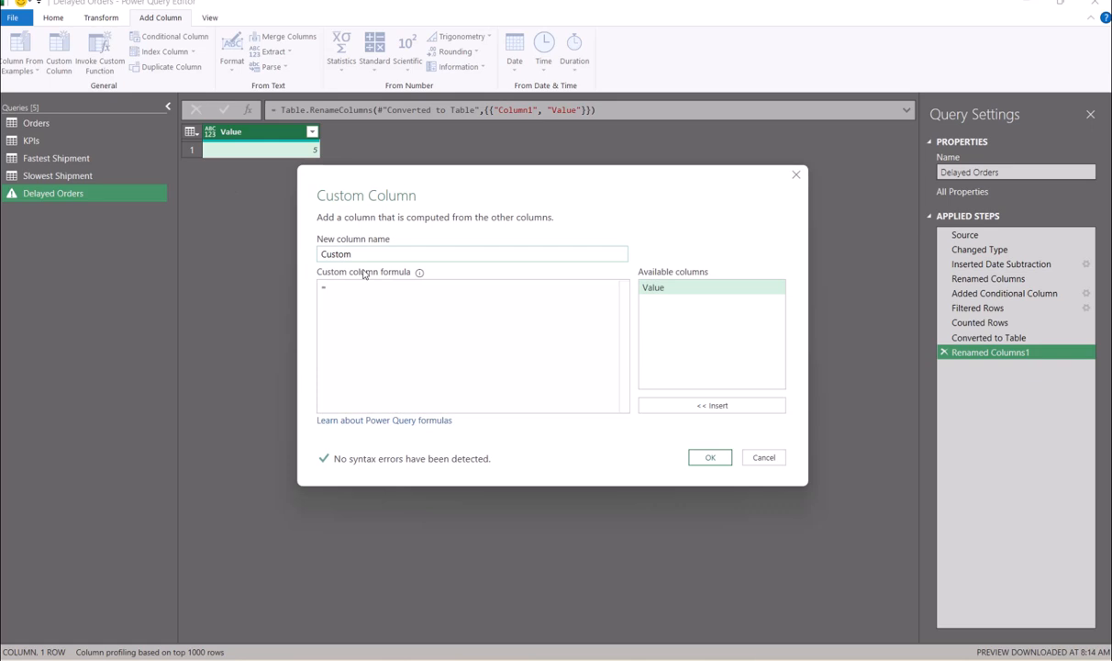
- Add a custom Metric column reading "Delayed Orders" and move it before the Value column
text(Metric)
key(Tab)
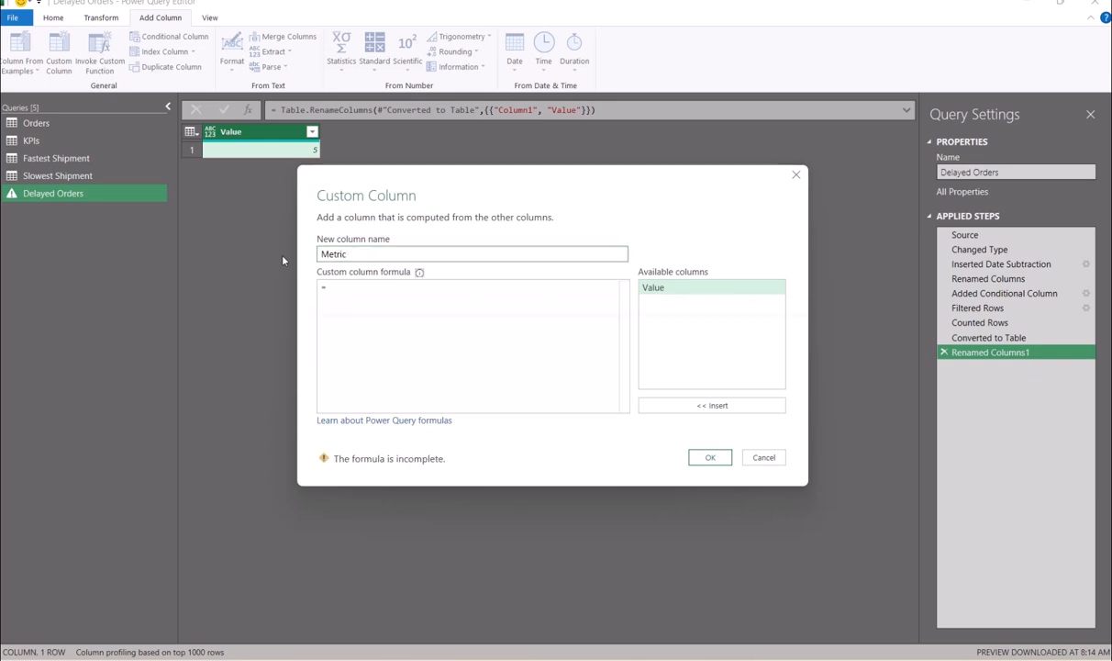
text(")
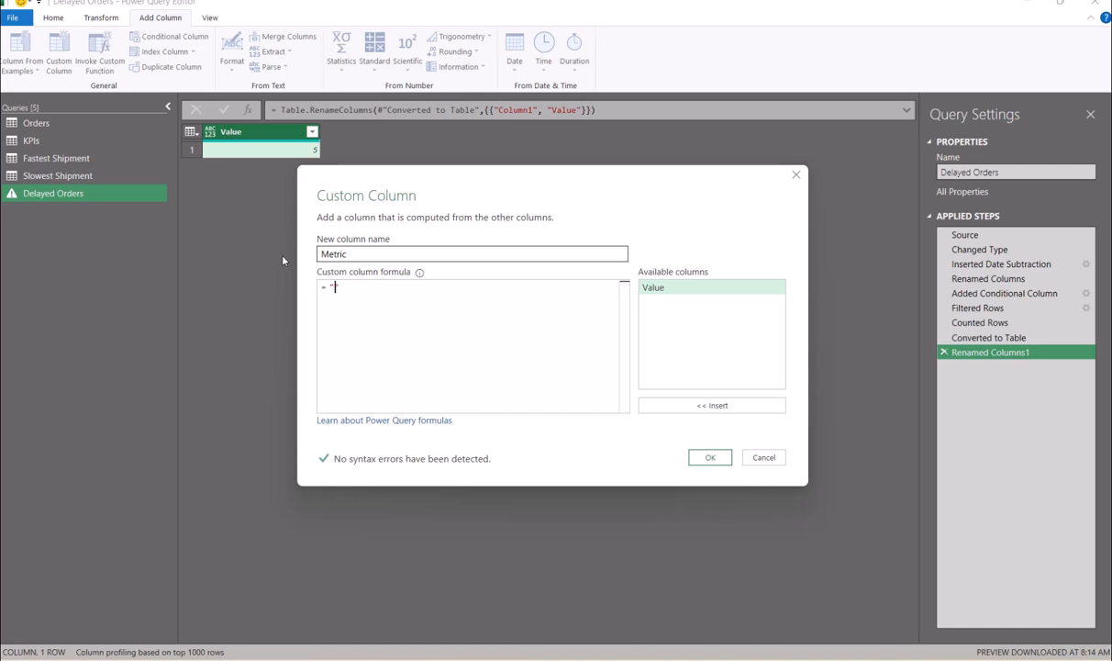
text(Delayed ord)
key(BackSpace)
key(BackSpace)
key(BackSpace)
text(Orders)
click(732, 461)
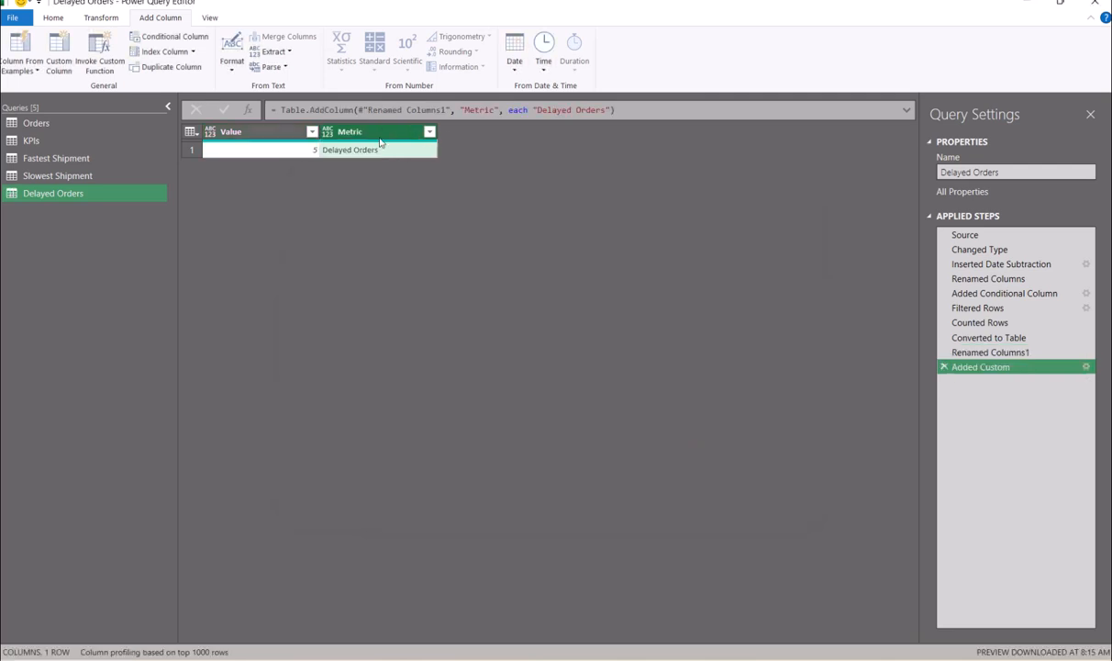
drag(353, 131, 276, 152)
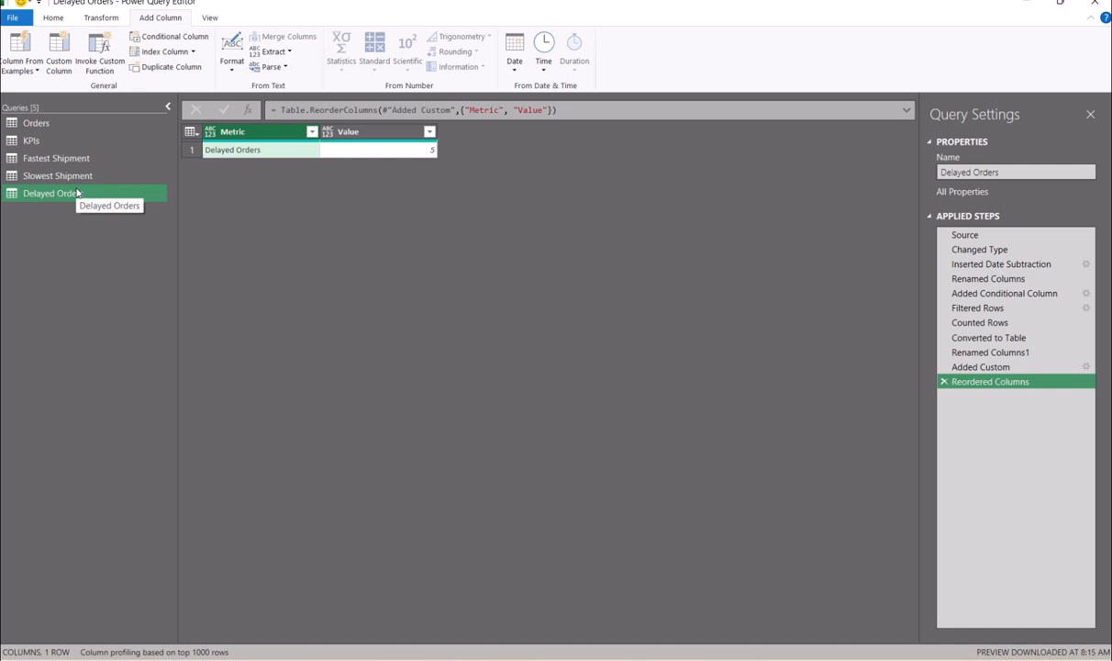
- Return to the KPIs query and start Append Queries from the Home ribbon
click(53, 144)
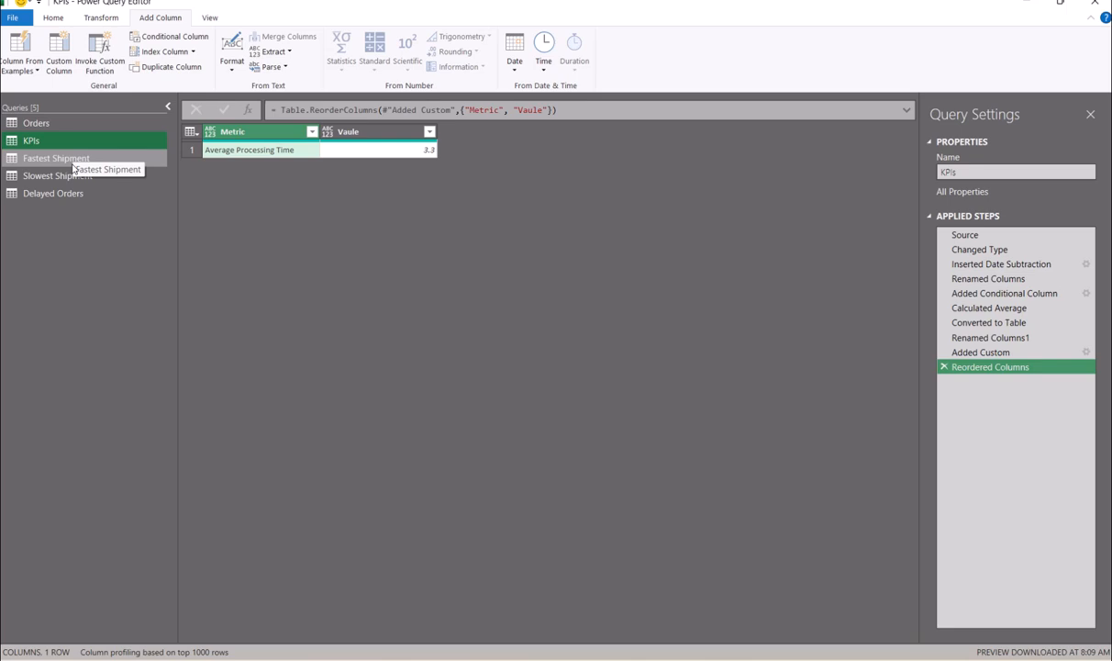
shift+click(60, 194)
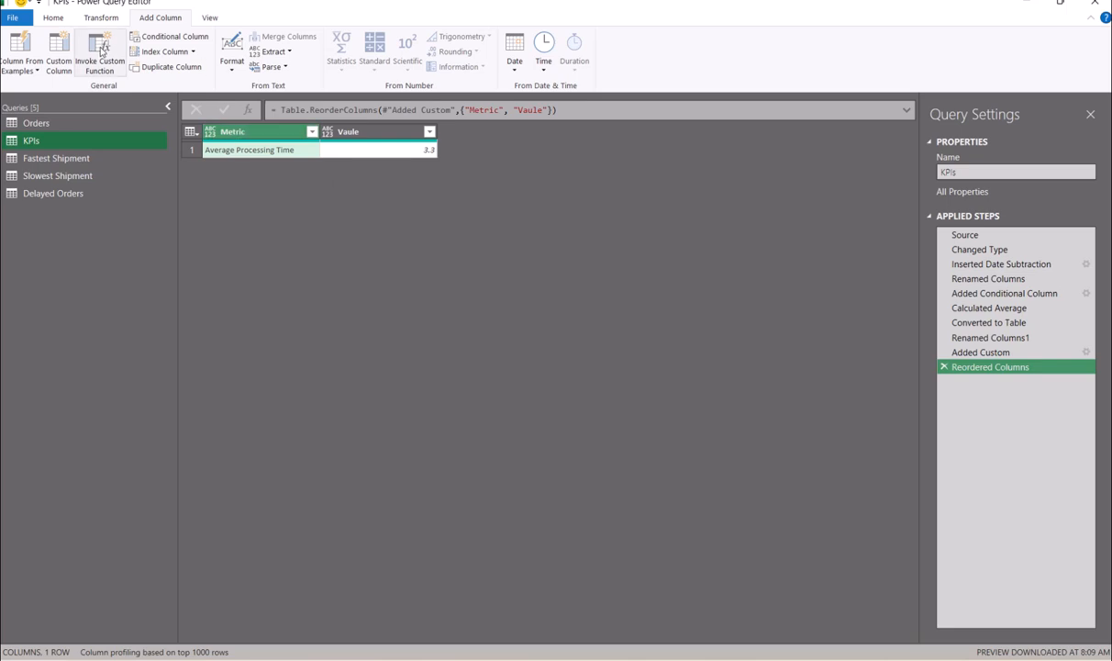
click(53, 17)
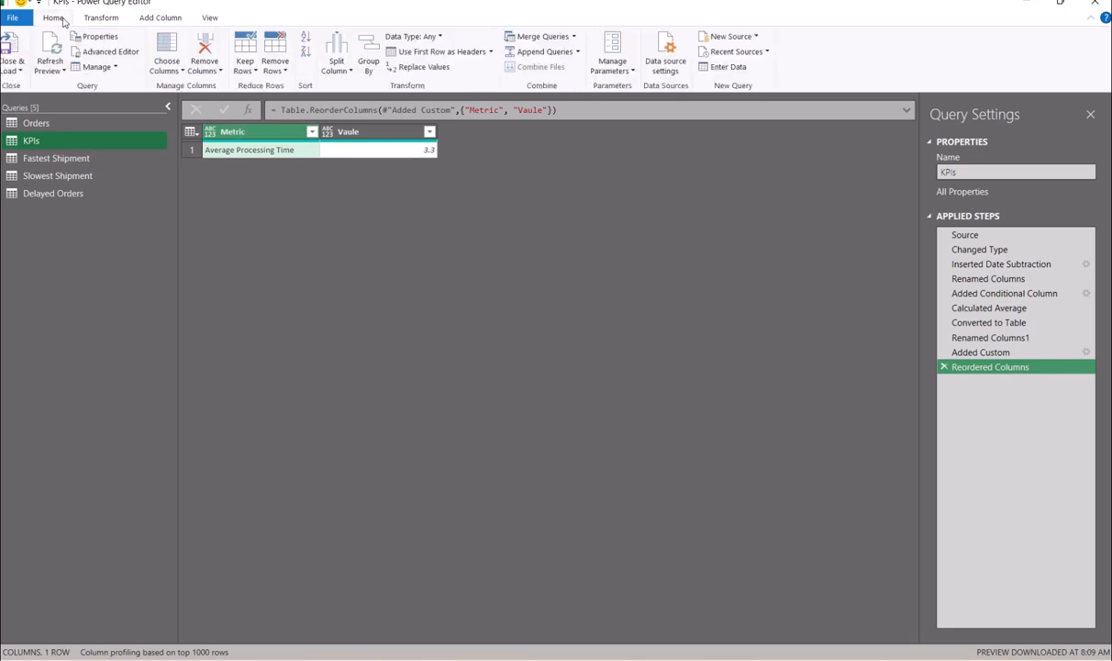
click(551, 55)
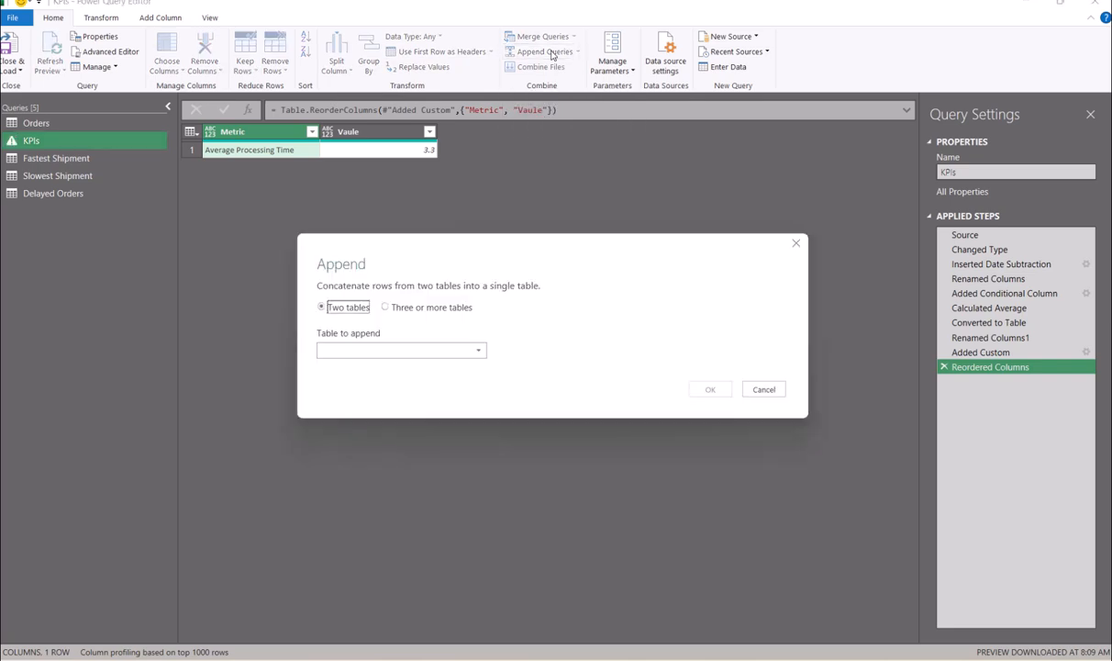
- Append Fastest Shipment, Slowest Shipment and Delayed Orders to KPIs as three or more tables
click(398, 310)
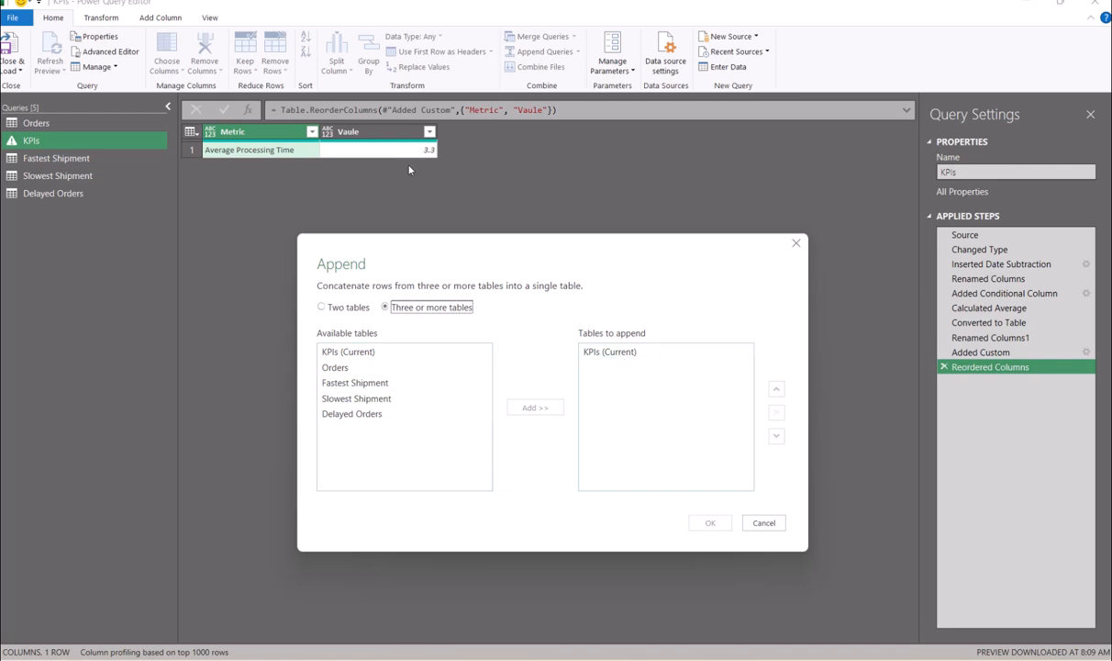
double_click(368, 385)
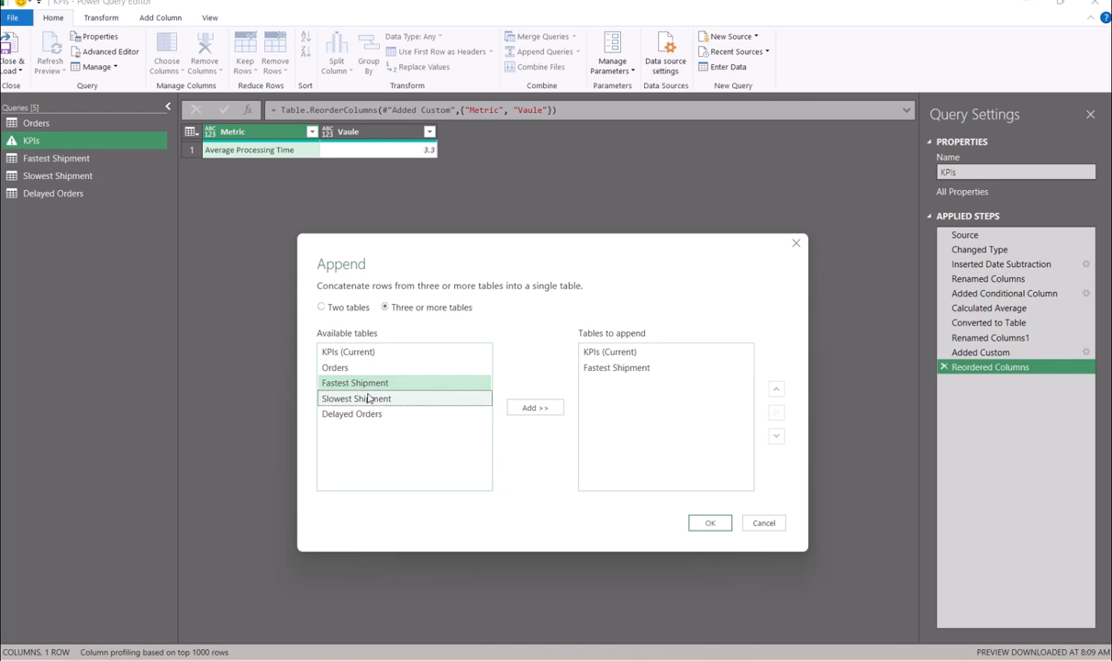
double_click(369, 399)
double_click(366, 415)
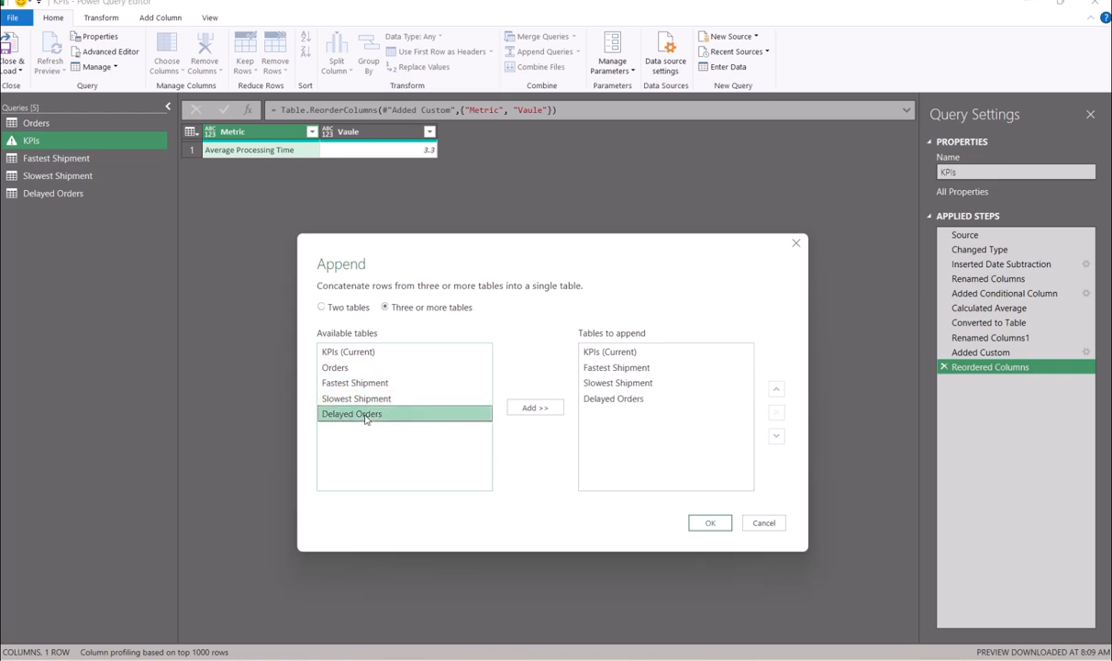
click(705, 523)
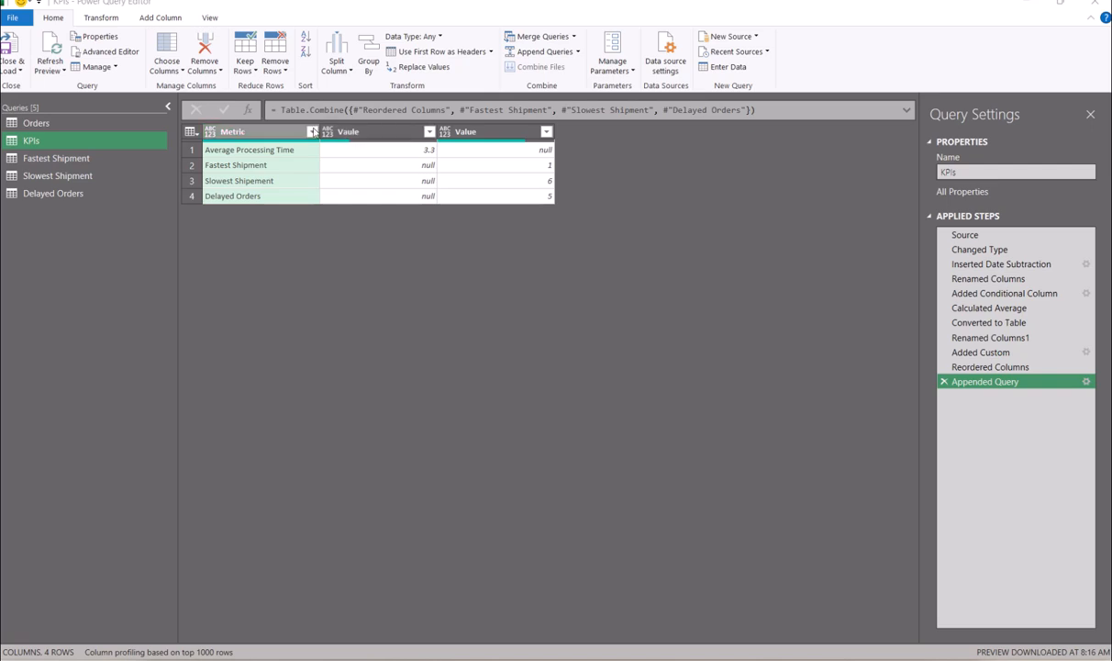
click(92, 159)
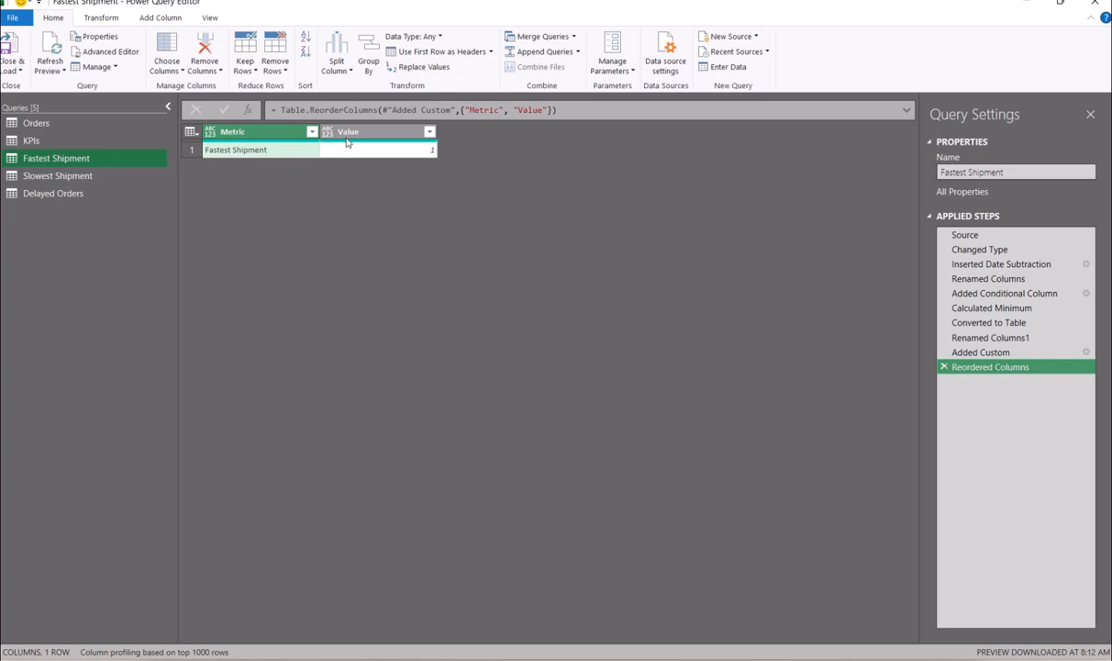
click(72, 178)
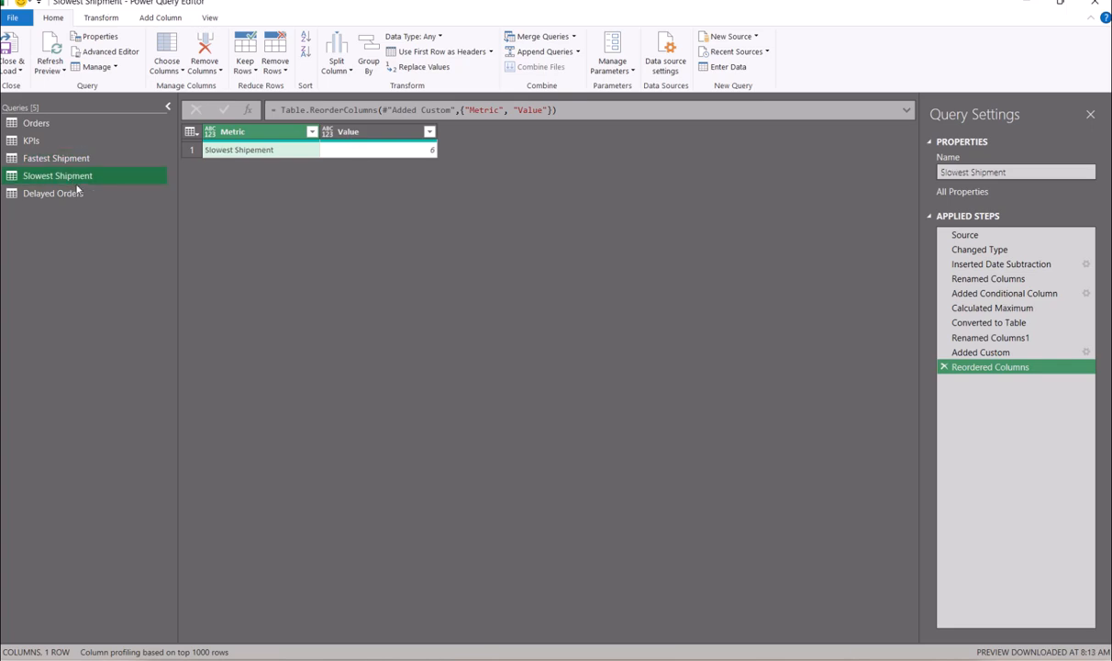
click(77, 194)
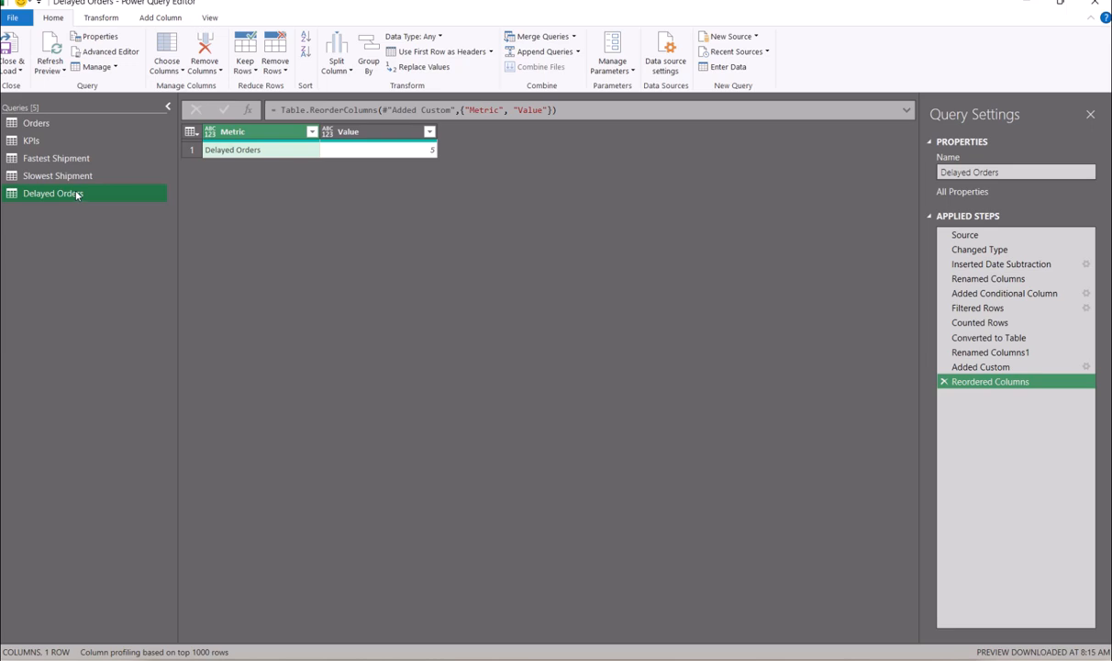
click(77, 178)
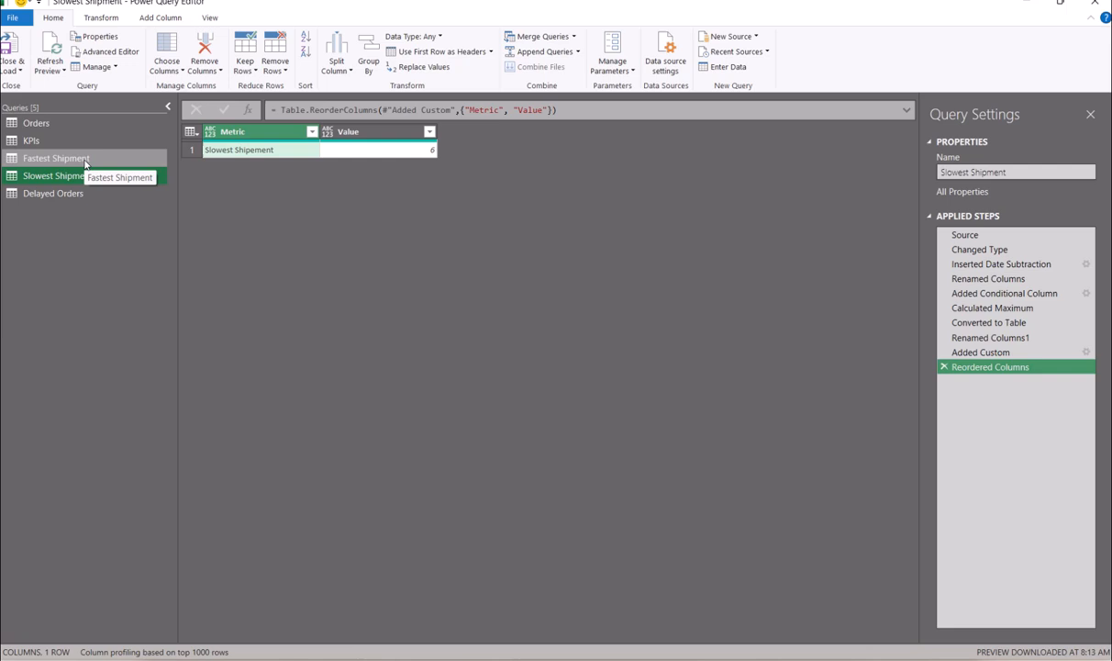
click(84, 161)
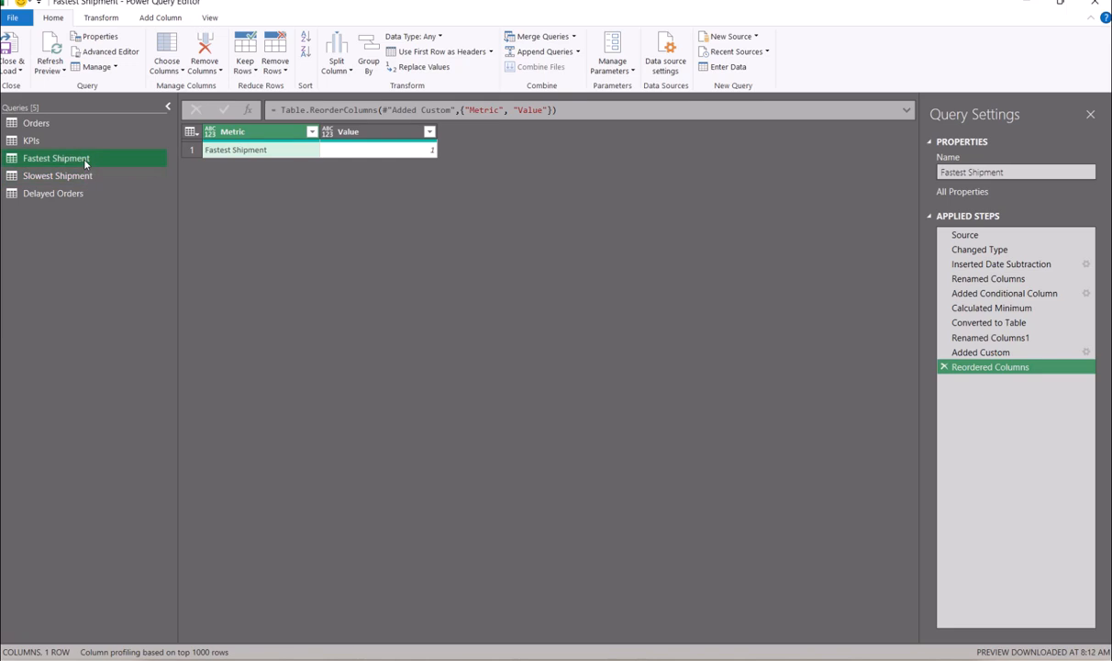
click(41, 144)
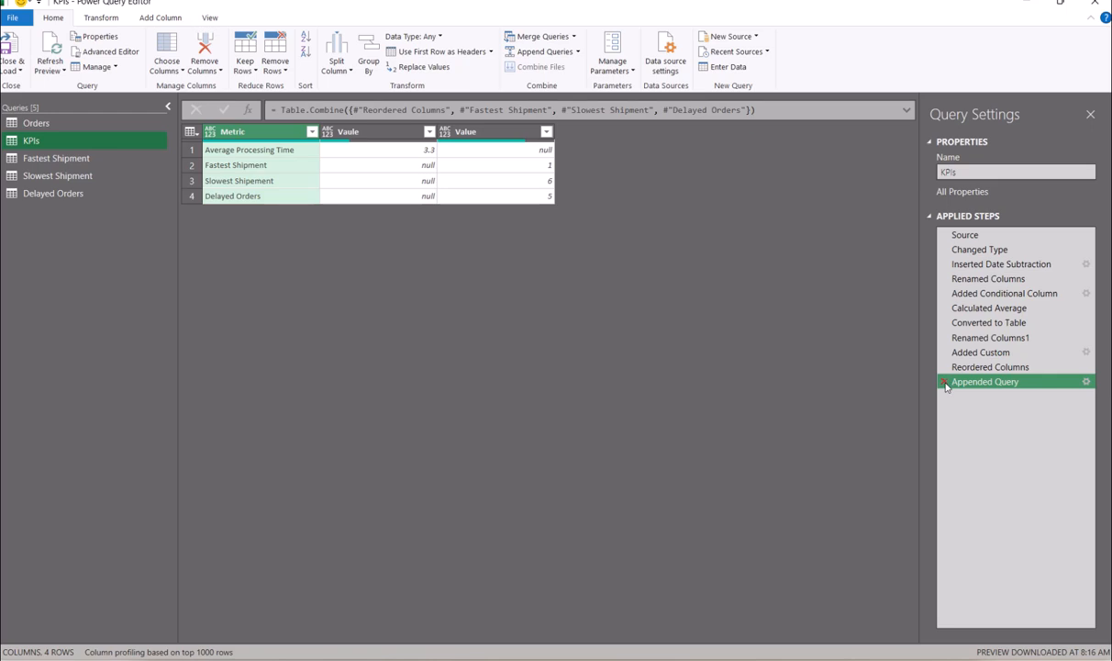
- Delete the Appended Query step, rename the Vaule column to Value, and reopen Append Queries
click(945, 381)
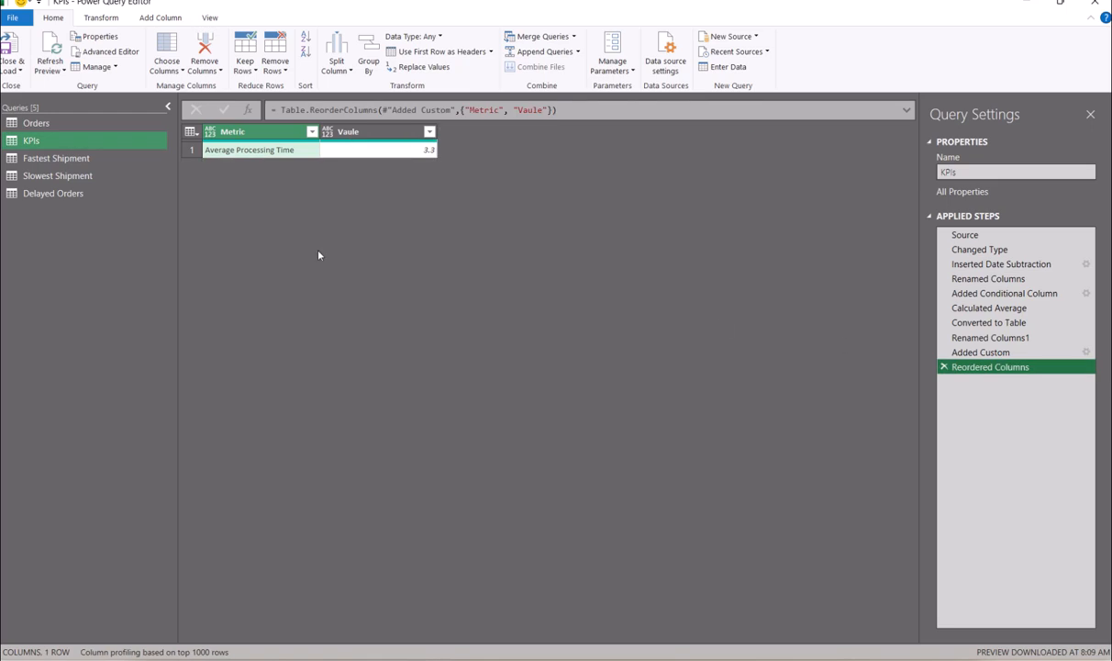
double_click(371, 132)
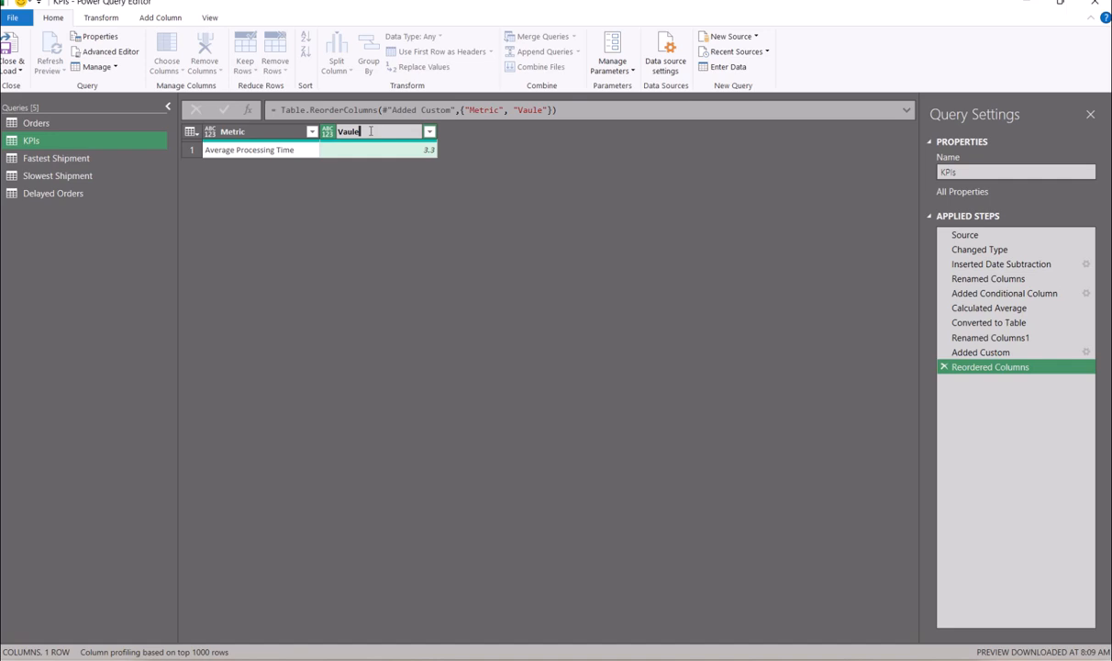
drag(368, 132, 321, 145)
text(Value)
key(Return)
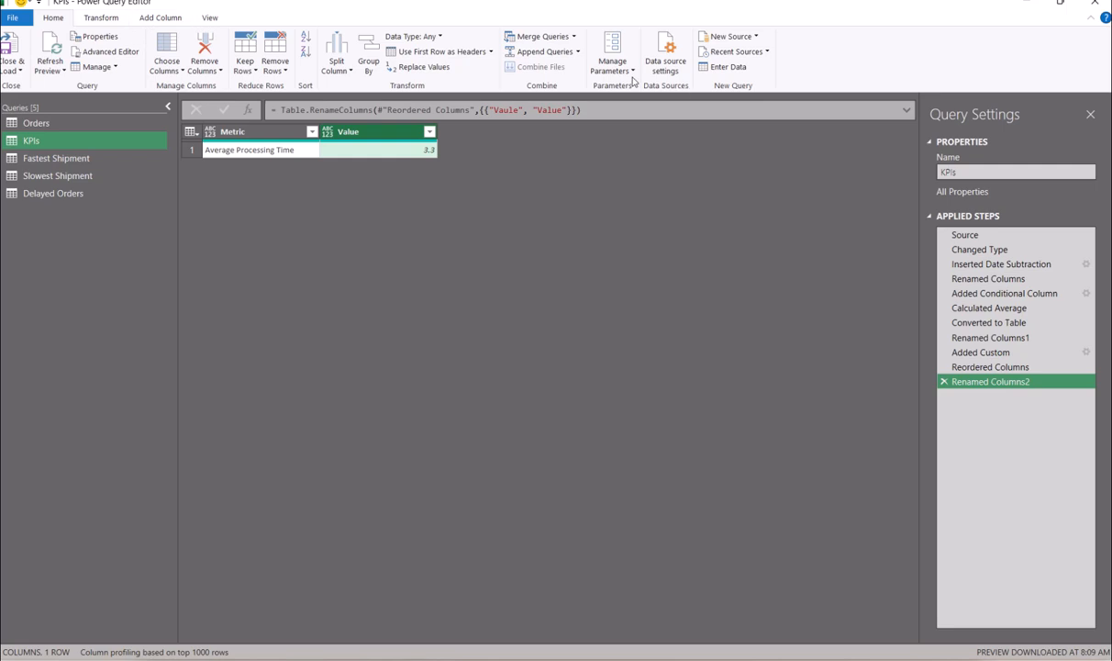
click(519, 52)
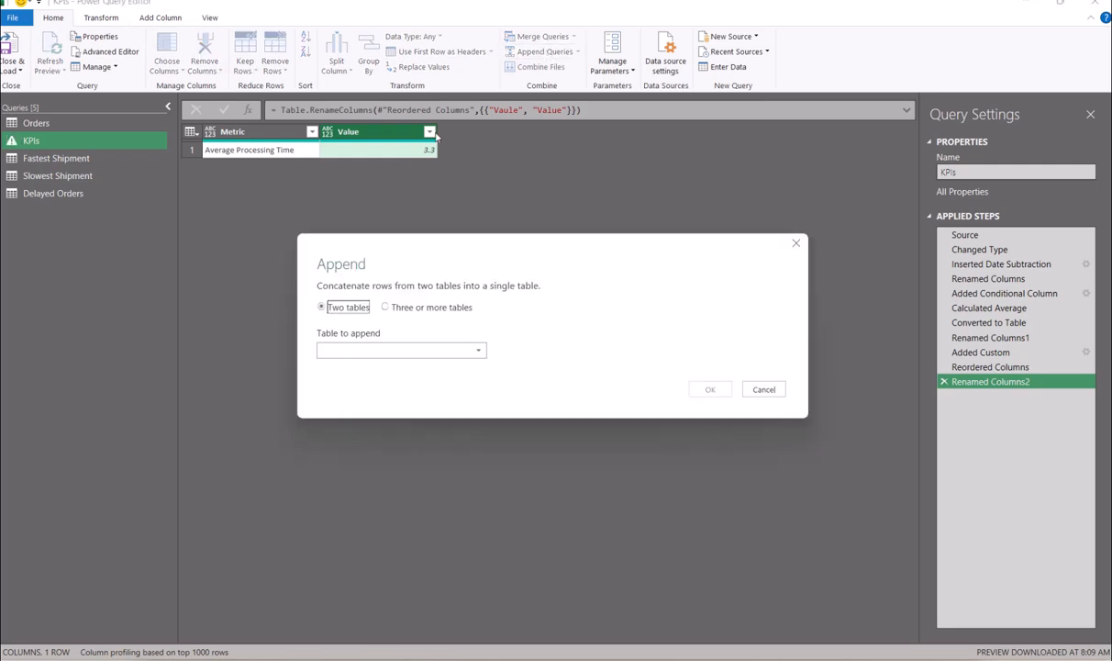
- Re-append Fastest Shipment, Slowest Shipment and Delayed Orders to KPIs using the three-or-more-tables option
click(384, 306)
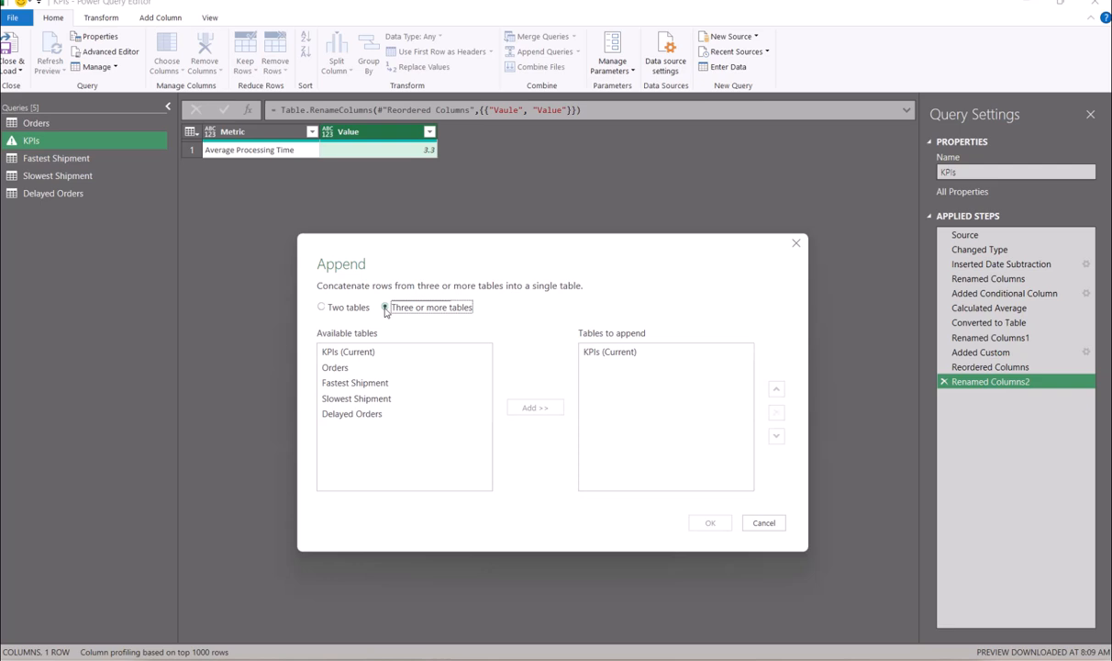
double_click(369, 386)
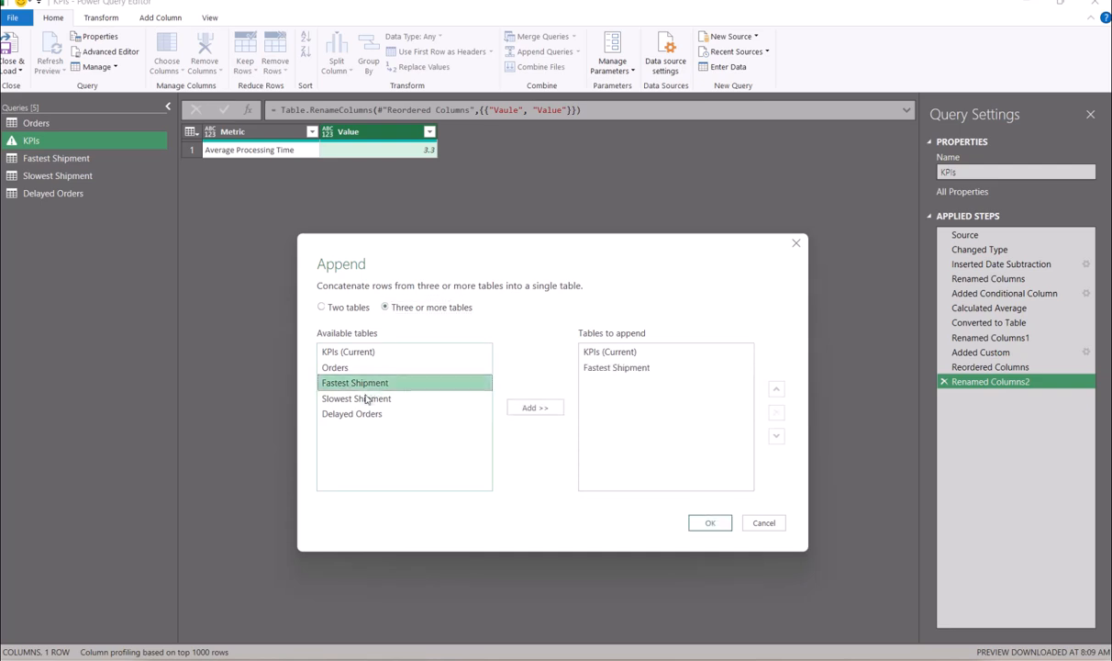
click(364, 399)
double_click(364, 399)
double_click(362, 414)
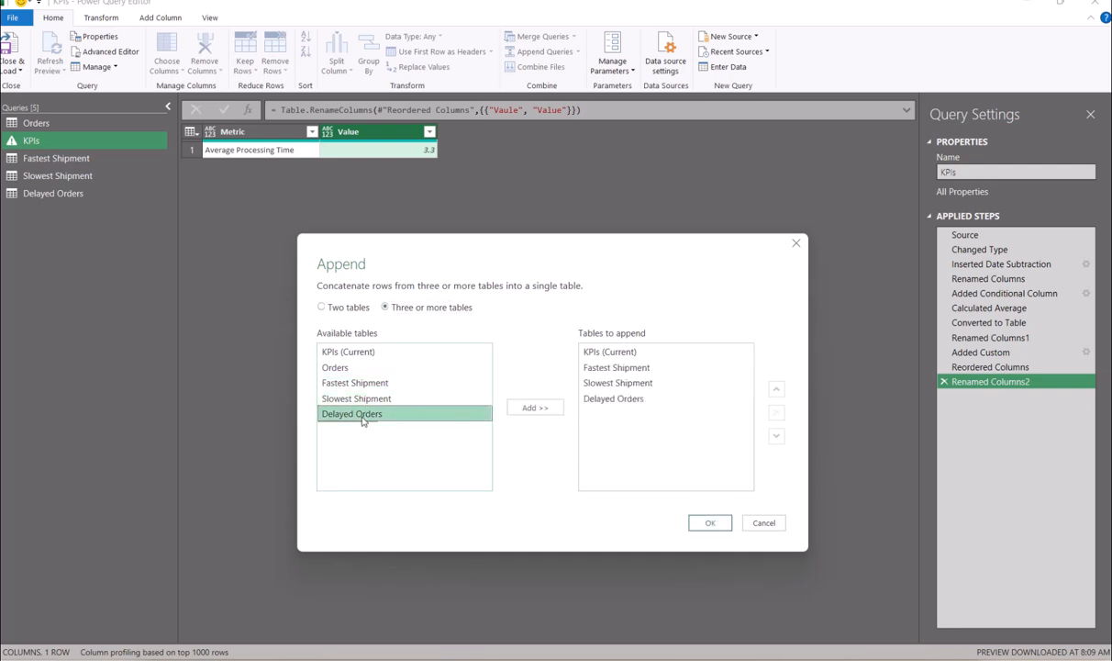
click(710, 522)
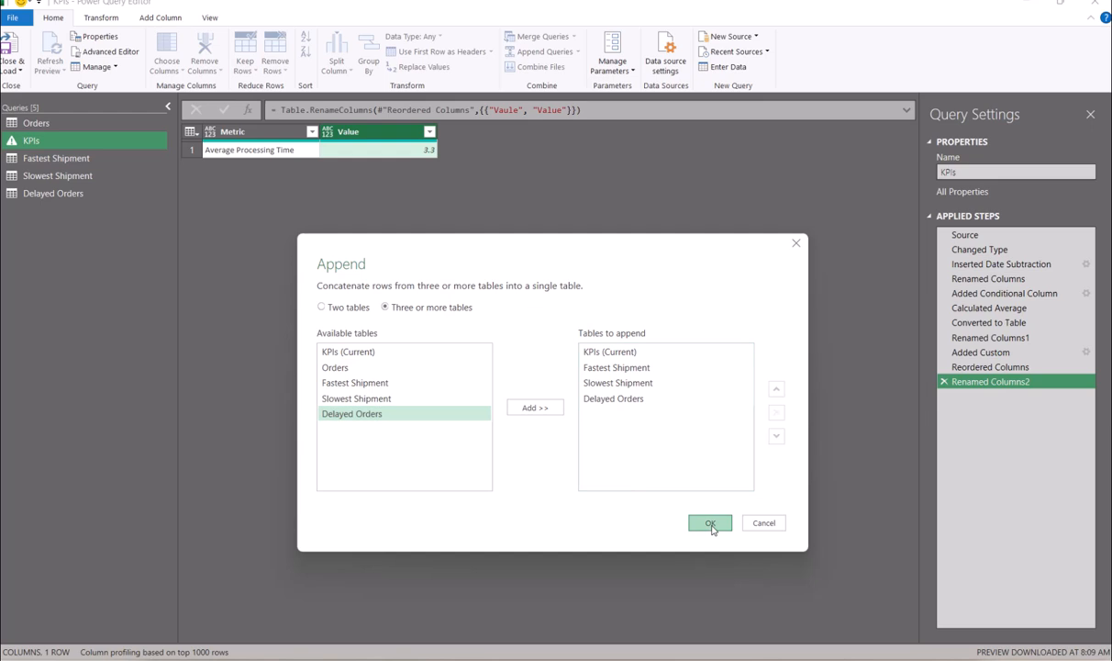